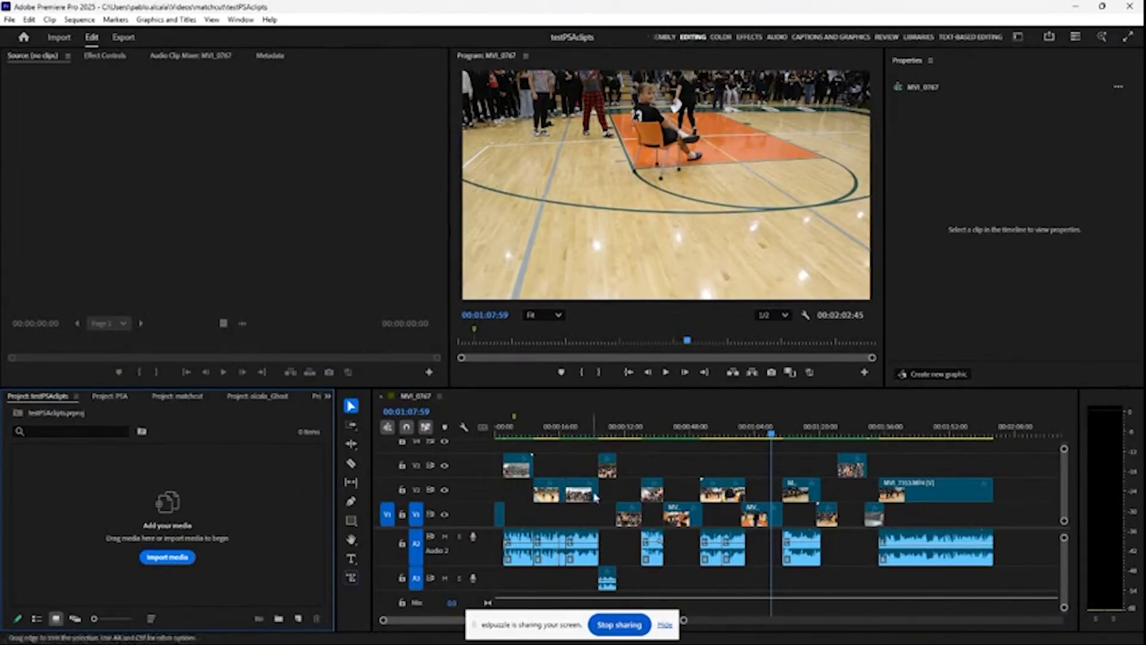
Return the playhead to the start of the sequence and fit the entire edit within the visible timeline, with the screen-sharing notice hidden
click(584, 409)
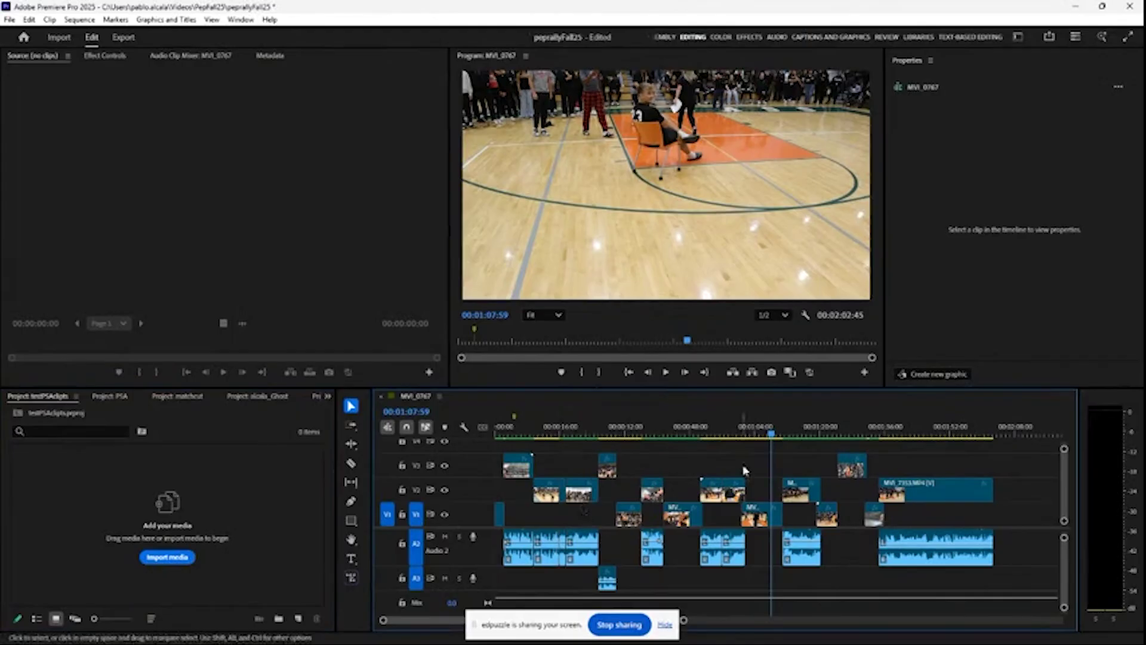
drag(773, 433, 475, 389)
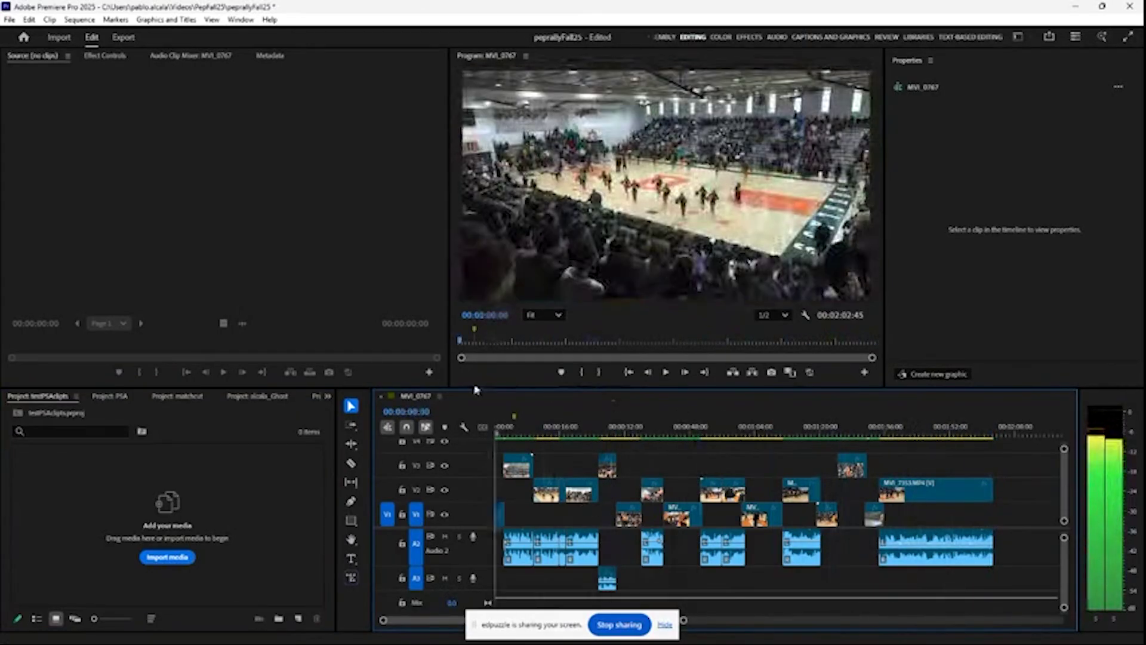
click(664, 624)
mouse_move(684, 620)
mouse_down()
mouse_move(654, 622)
mouse_move(695, 622)
mouse_up()
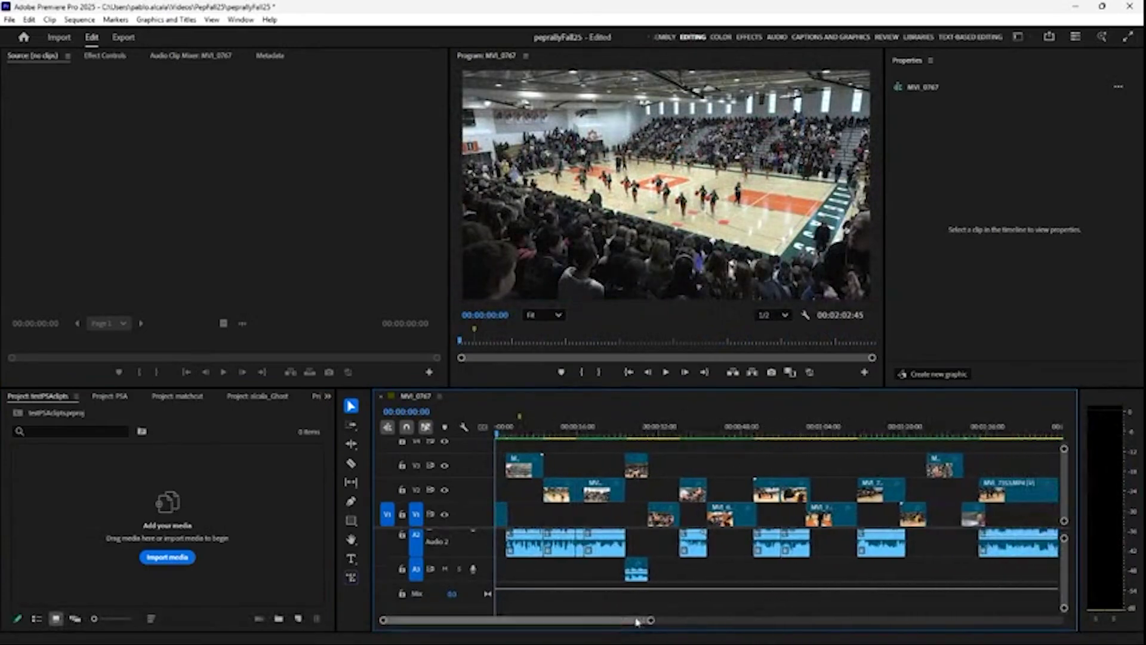
drag(600, 622, 679, 624)
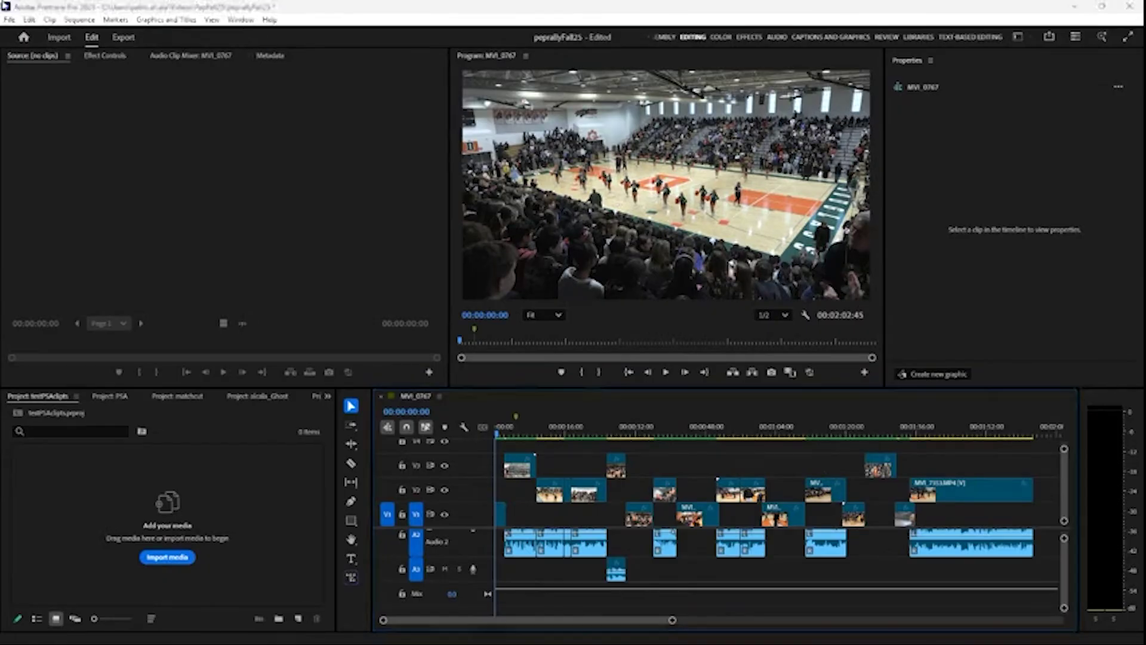
Capture a screenshot of the entire editing window, including the program preview and the full timeline
key(super+shift+s)
key(Escape)
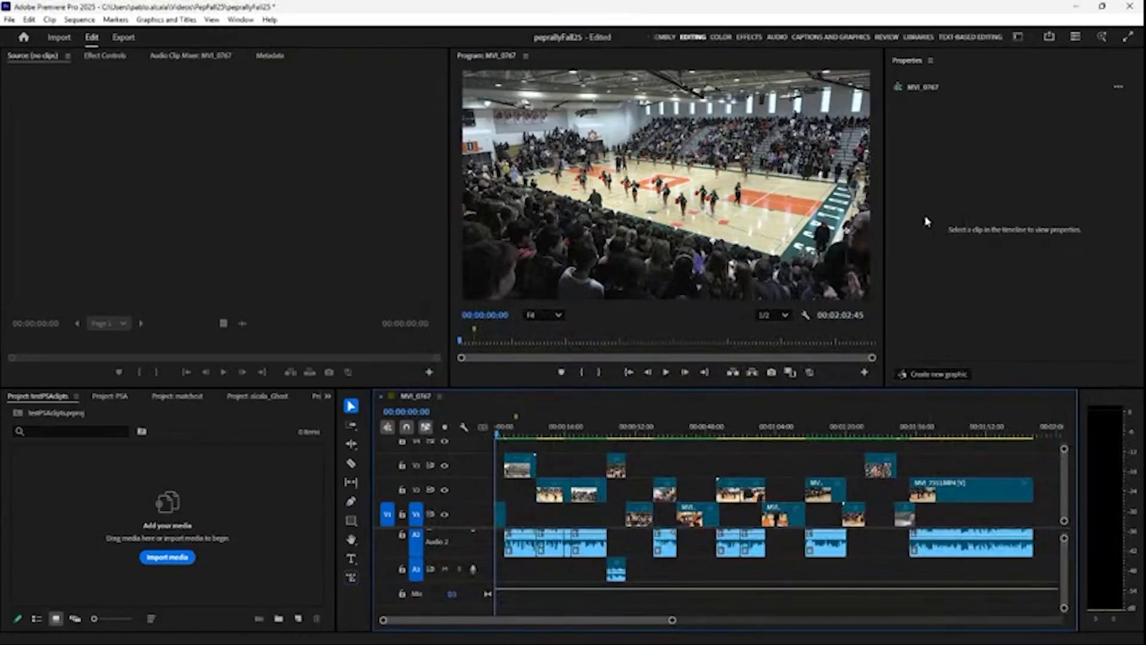
key(super+shift+s)
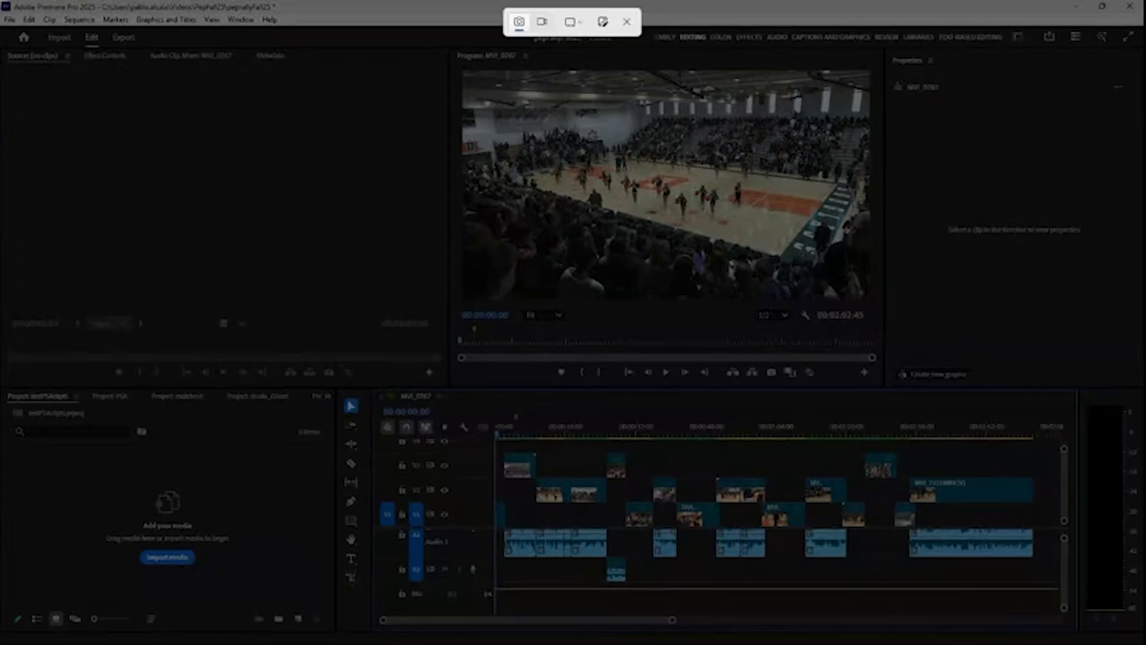
drag(3, 3, 1139, 643)
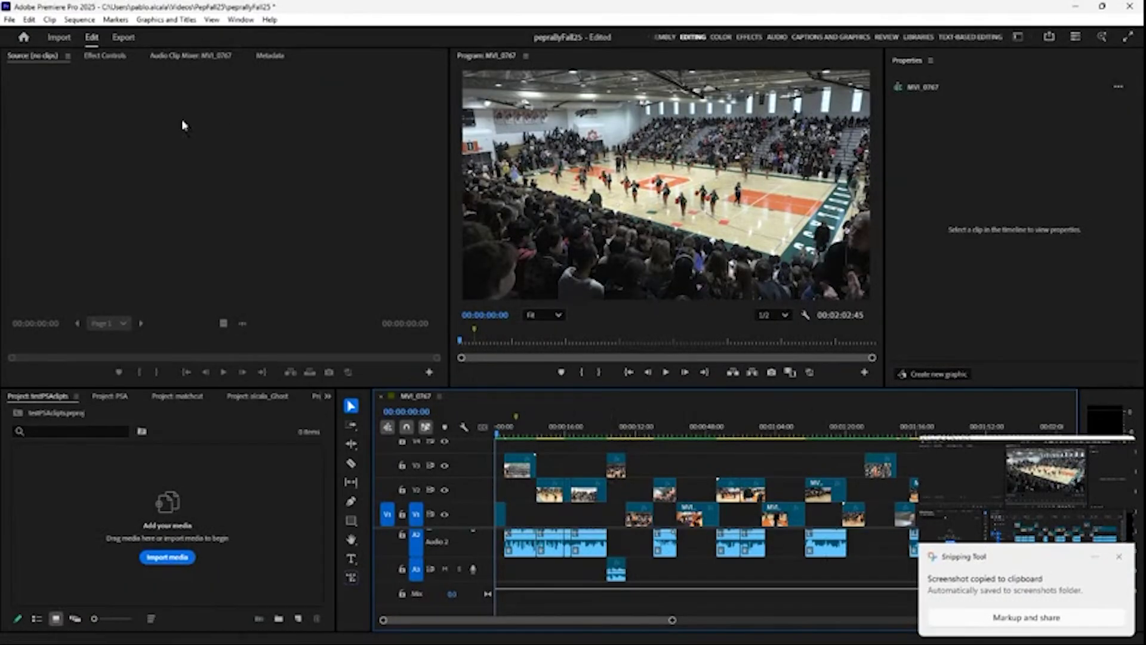
Bring up the export settings for the sequence and name the output file Export Tutorial
click(123, 37)
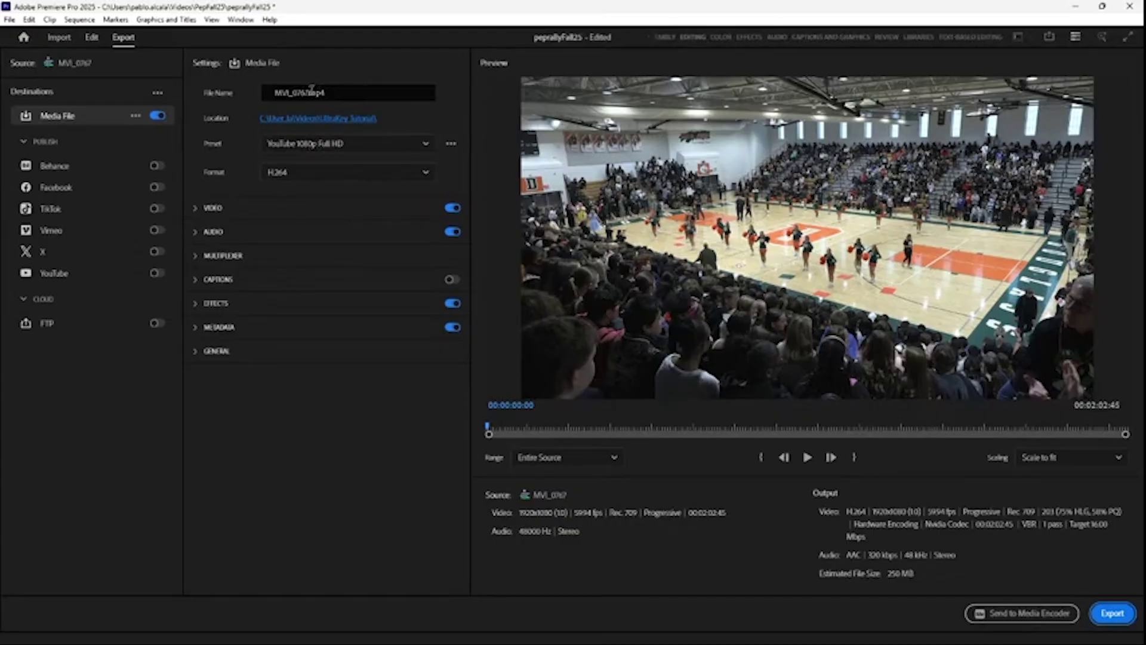
click(310, 91)
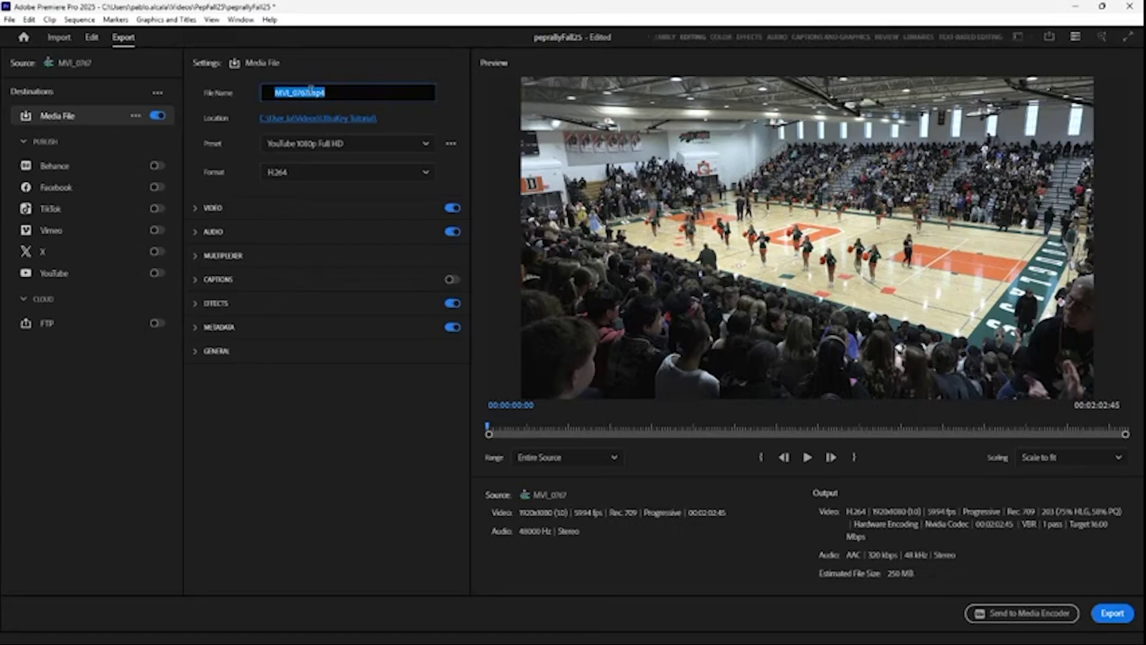
text(Expo)
text(rt fi)
Set the export location to the UltraKey Tutorial folder in Videos and change the file name to Export Tutorial2025
click(361, 118)
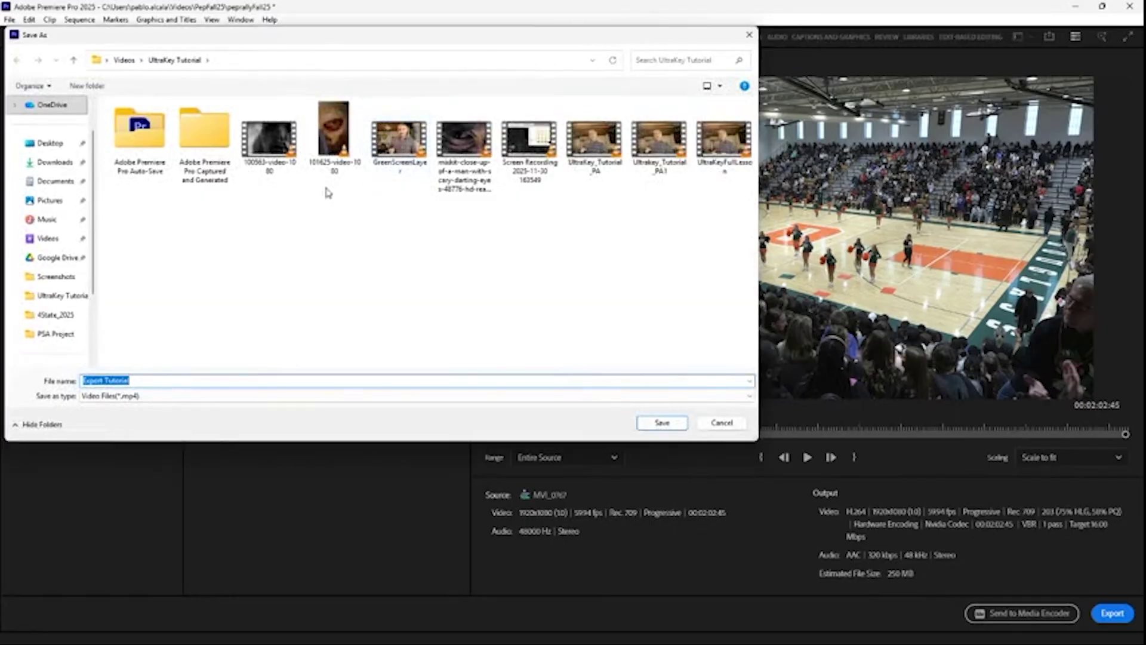
click(60, 238)
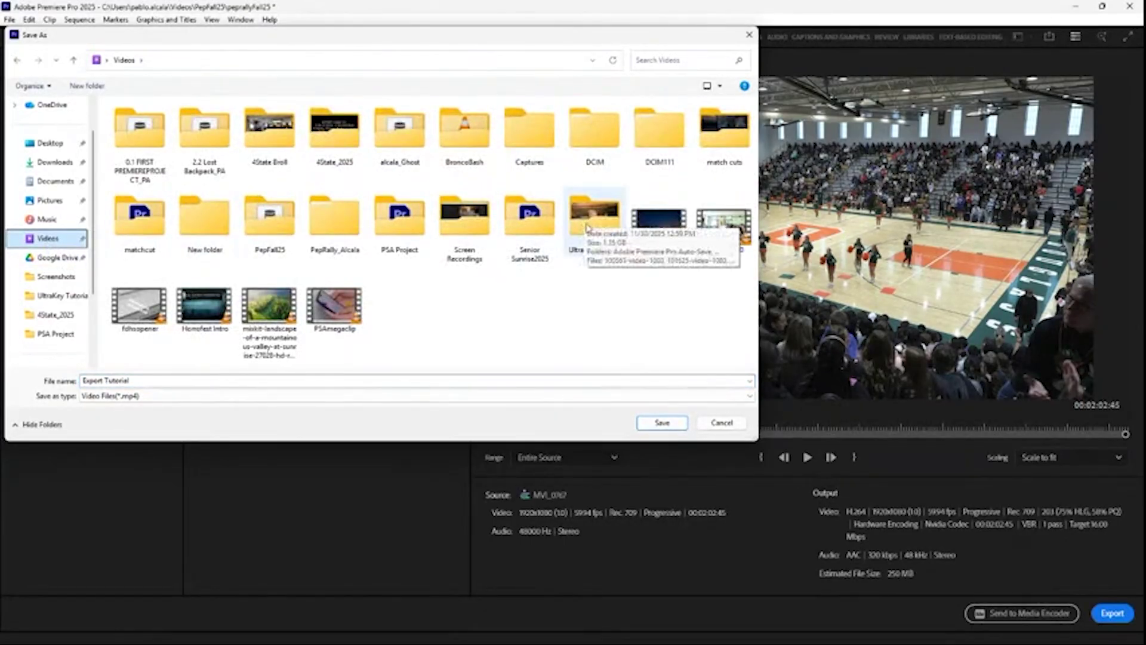
click(591, 226)
double_click(590, 226)
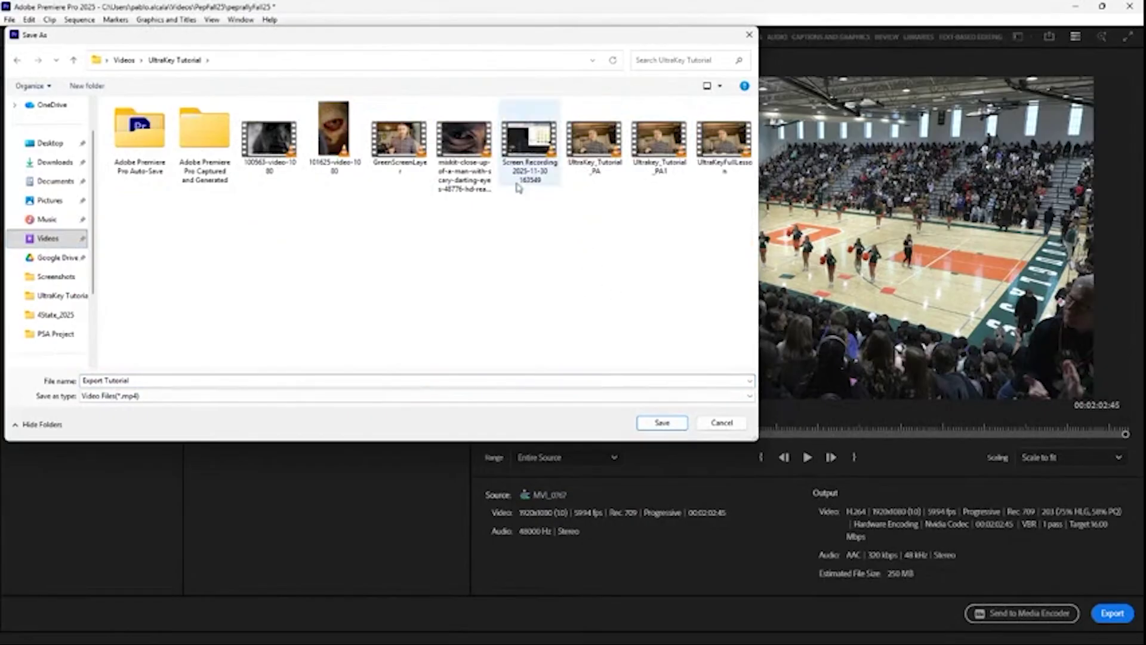
click(136, 384)
click(170, 383)
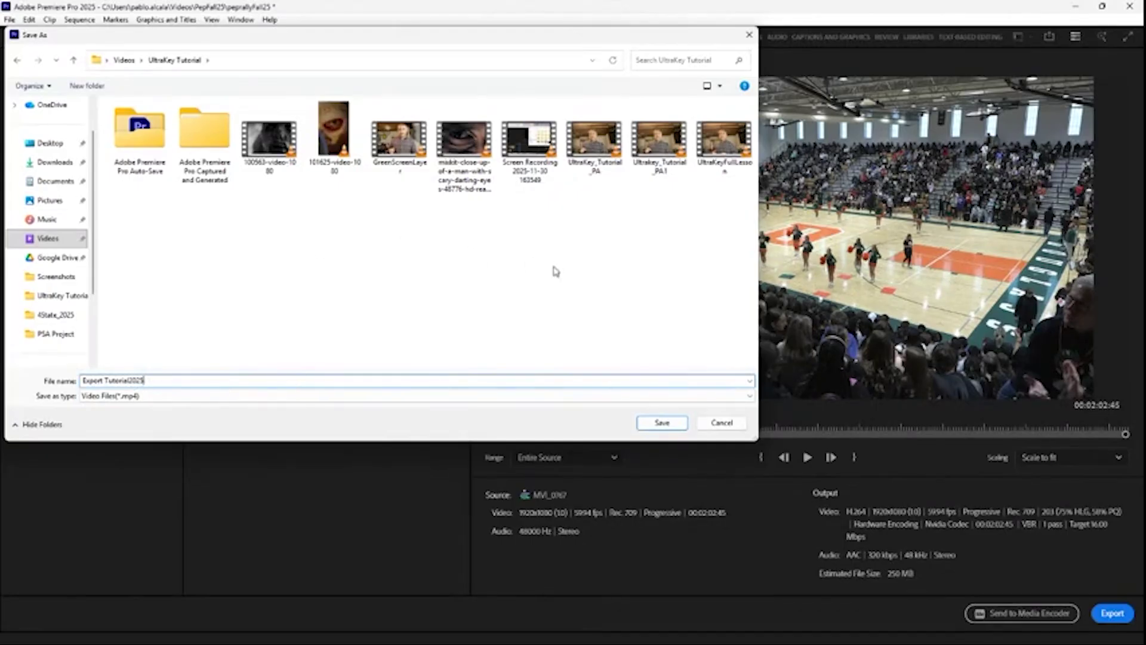
click(662, 424)
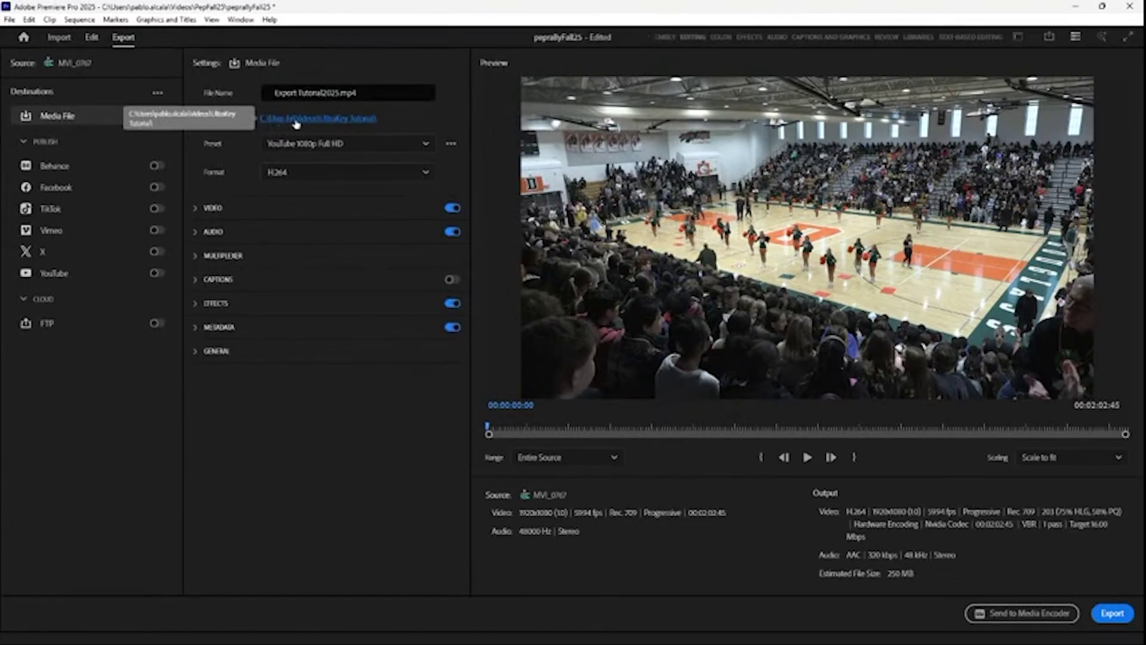
Search all export presets for "you" and apply the YouTube 1080p Full HD preset
click(341, 145)
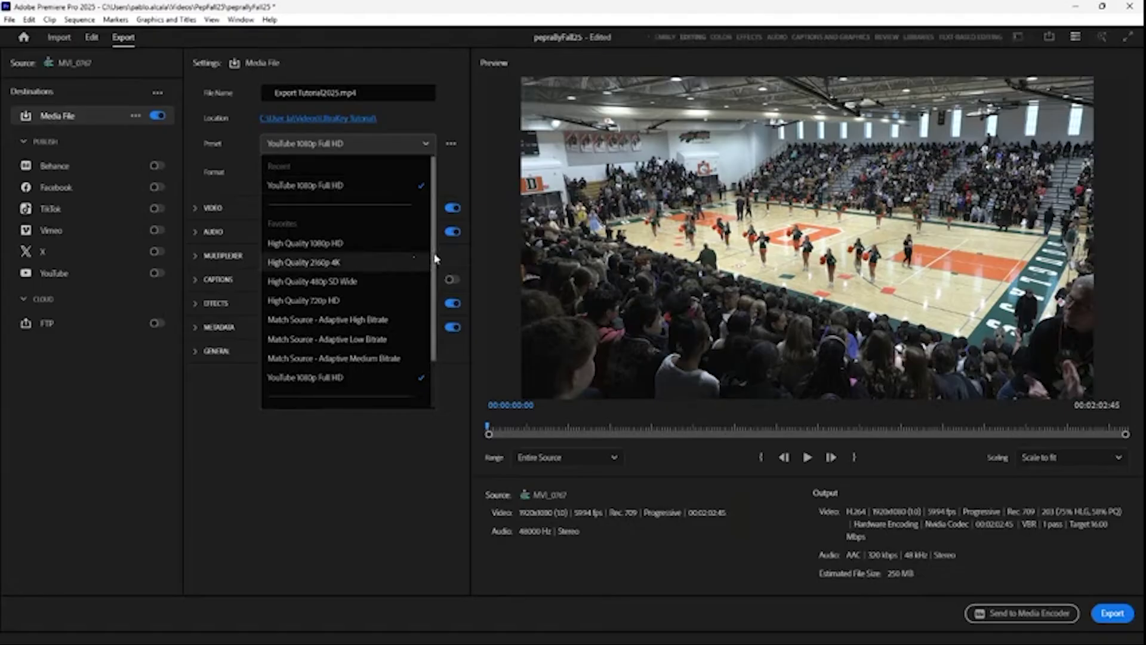
scroll(373, 266, down, 2)
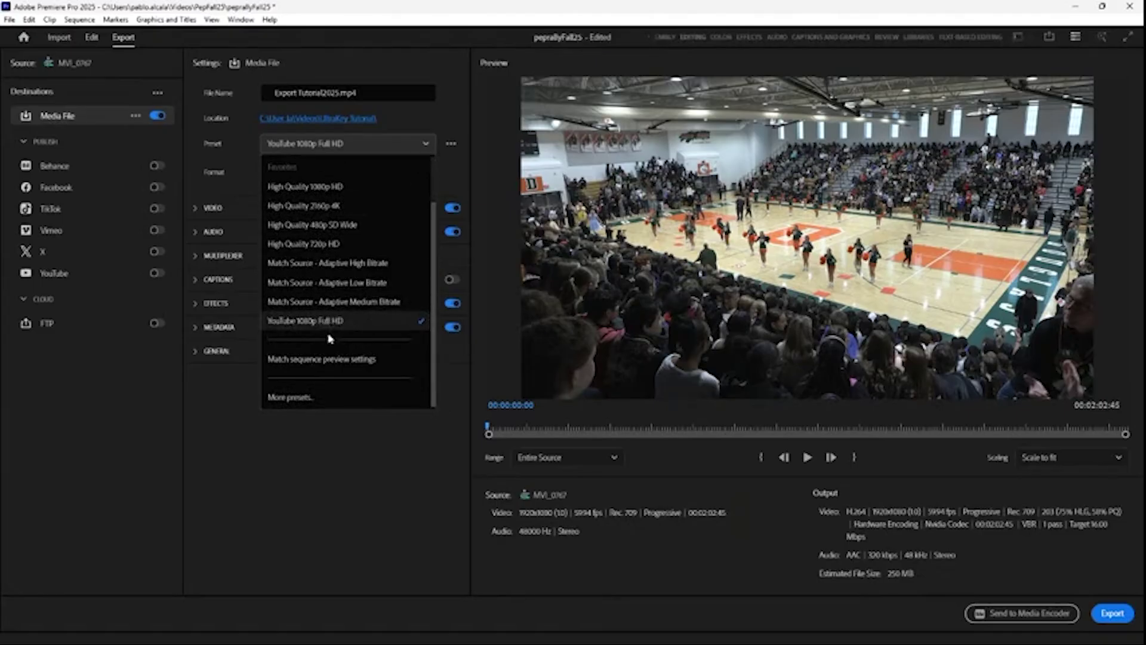
click(292, 397)
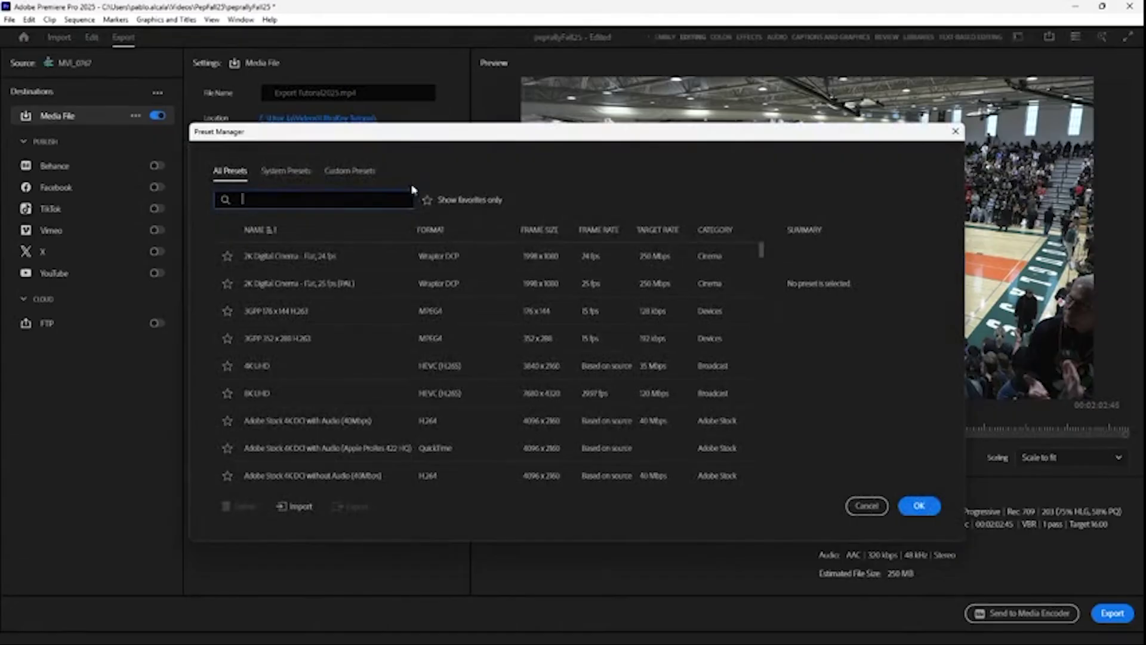
click(349, 199)
text(you)
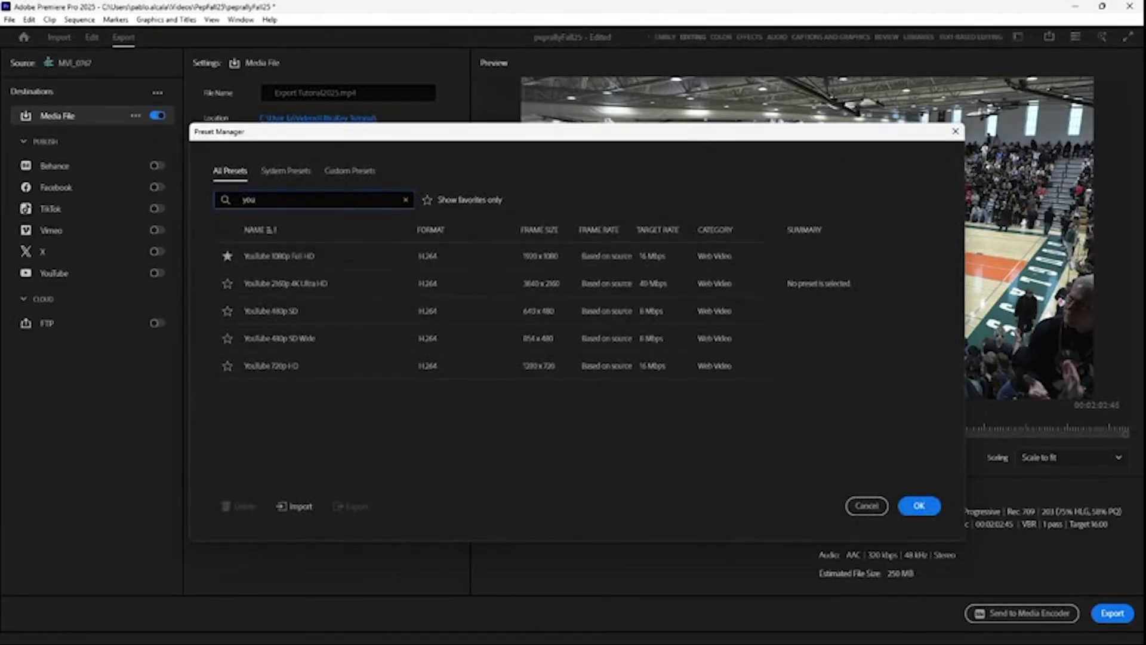
click(328, 263)
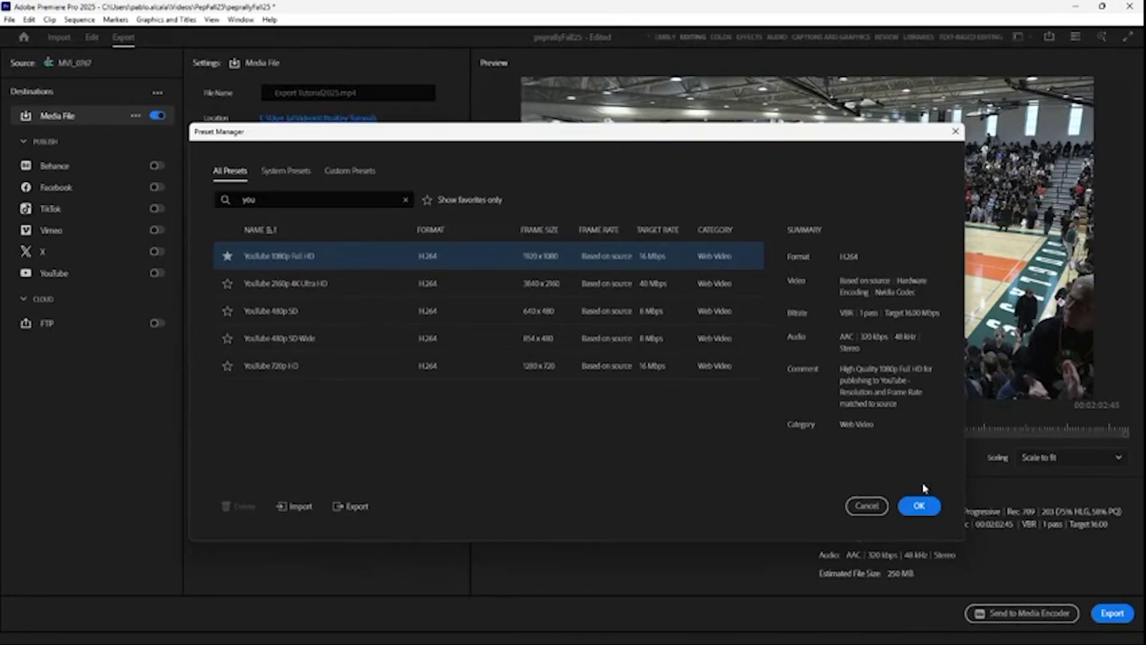
click(917, 511)
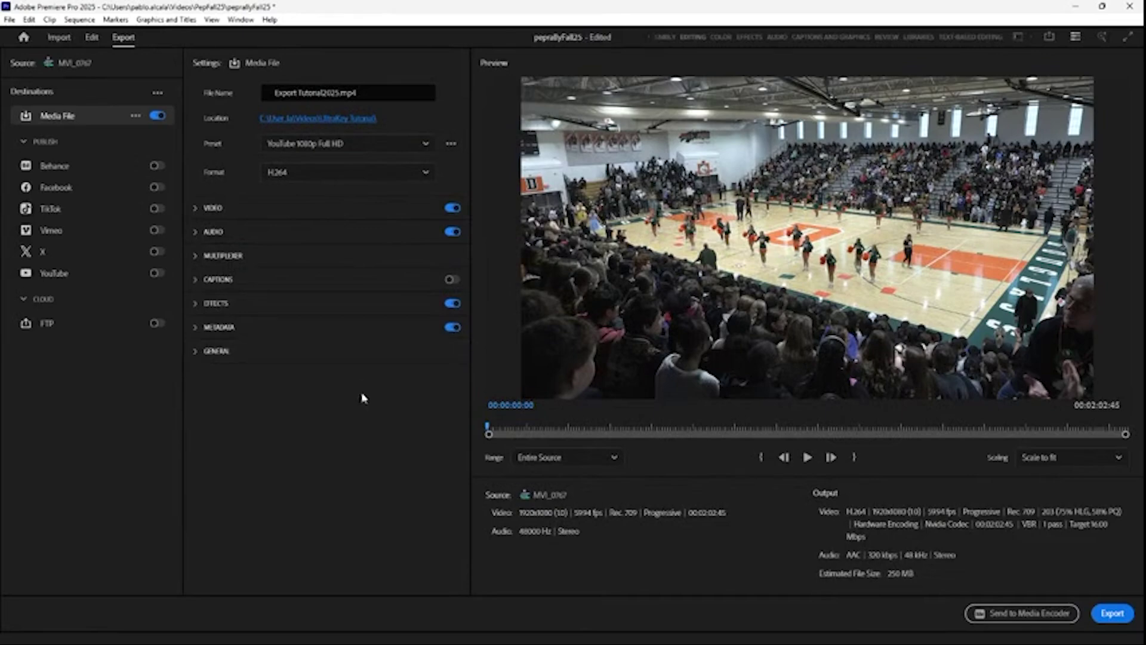
Export the sequence as a video file and view the export event notification
click(1113, 614)
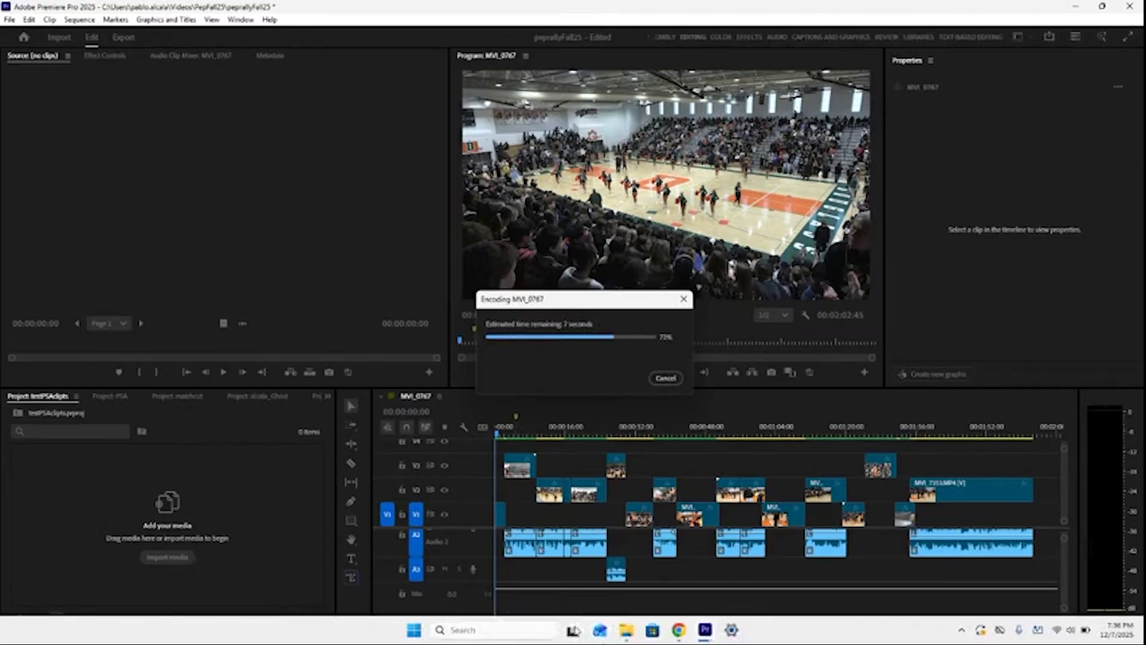
mouse_move(626, 630)
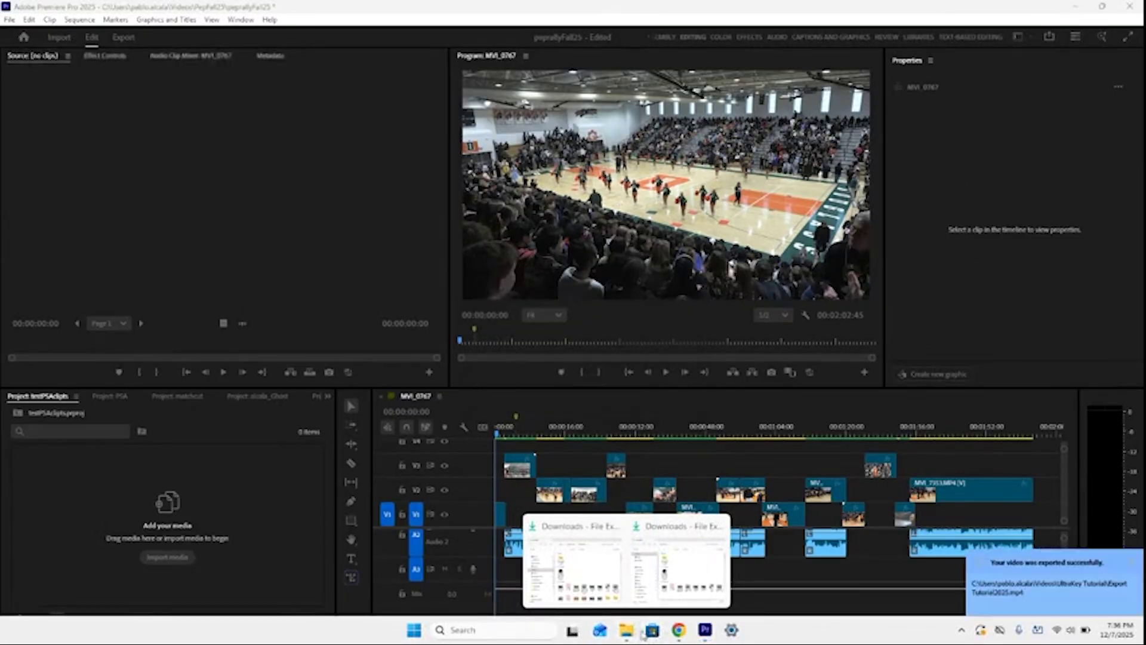
click(1003, 589)
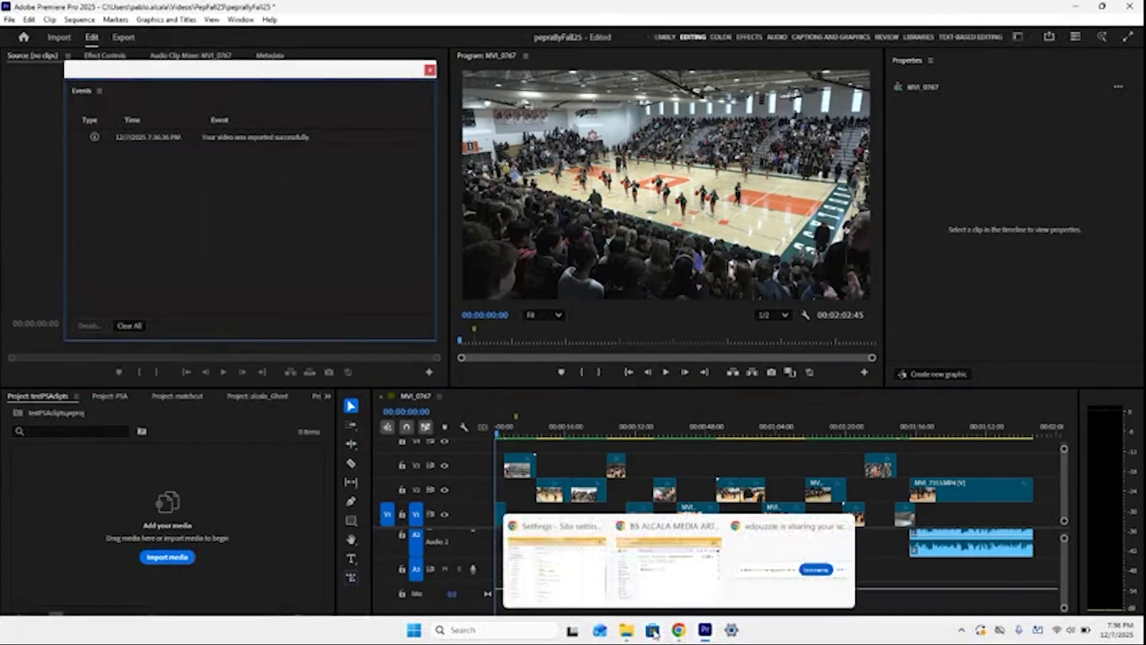
Switch to File Explorer and locate the exported Export Tutorial2025 video in the UltraKey Tutorial folder of Videos
click(626, 631)
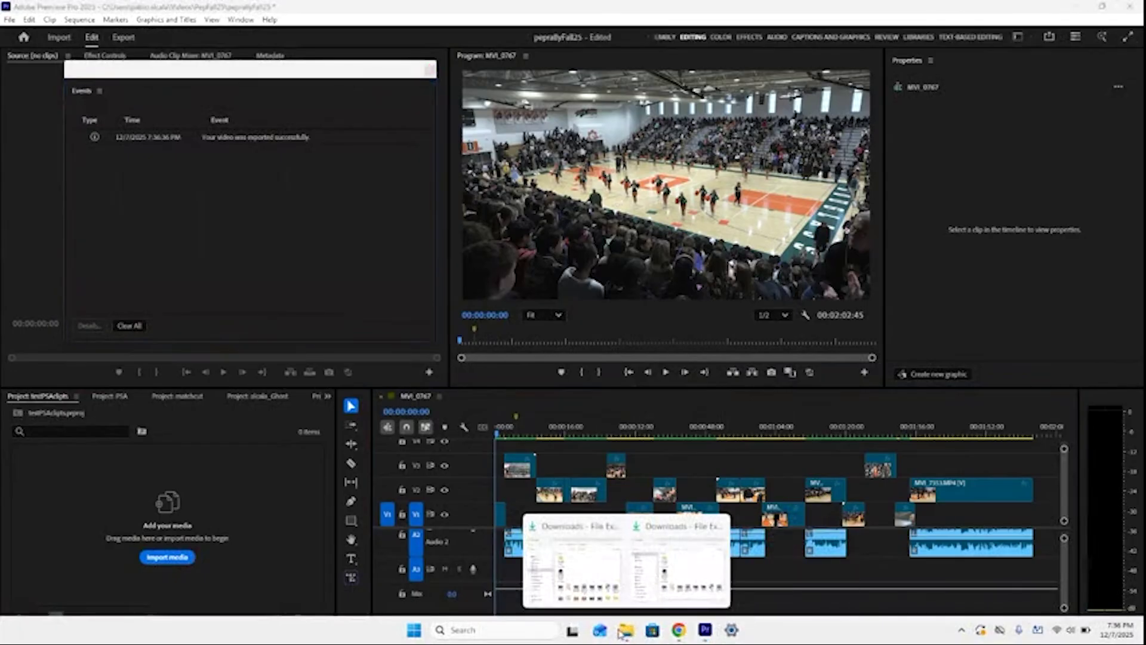
click(589, 568)
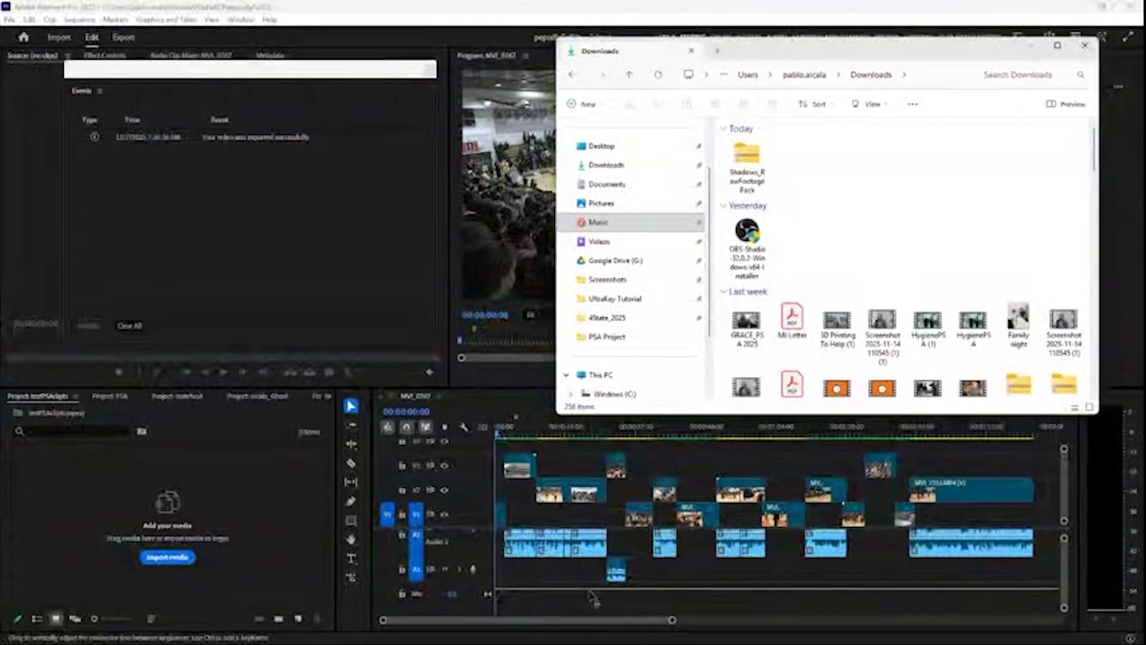
click(608, 241)
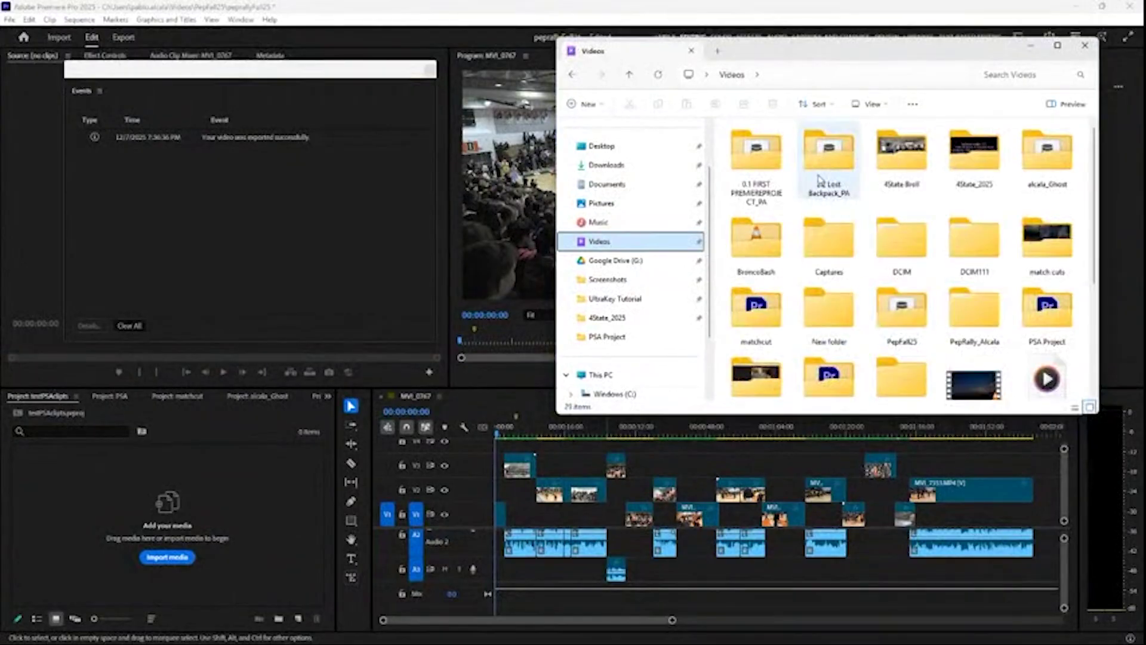
drag(1094, 258, 1094, 355)
double_click(893, 257)
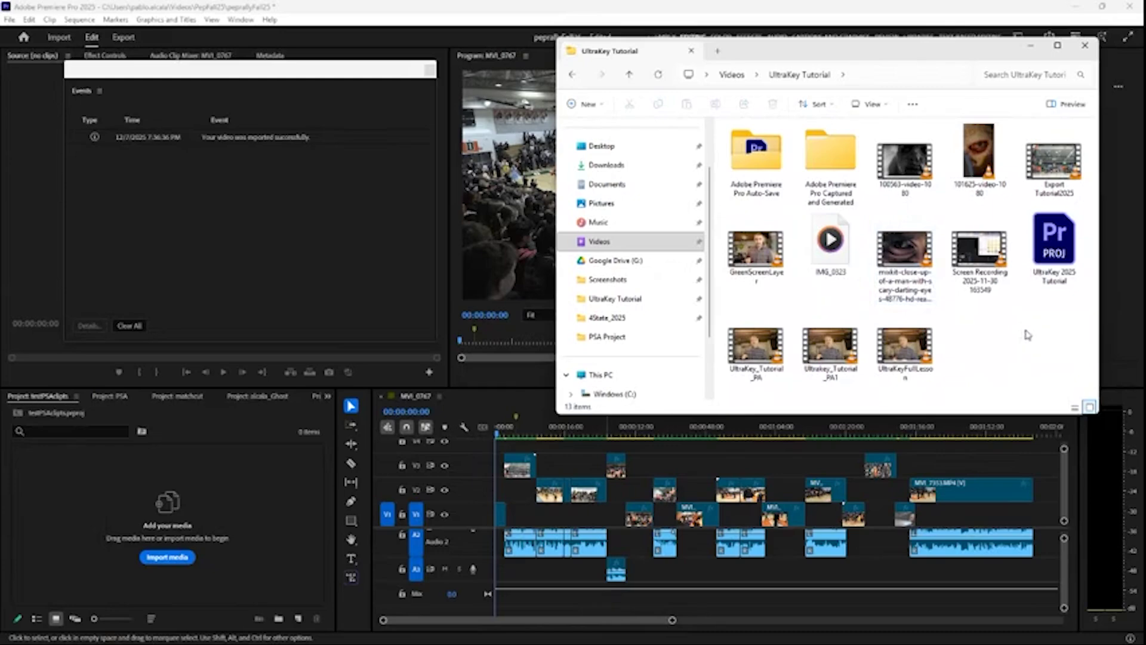
click(1052, 167)
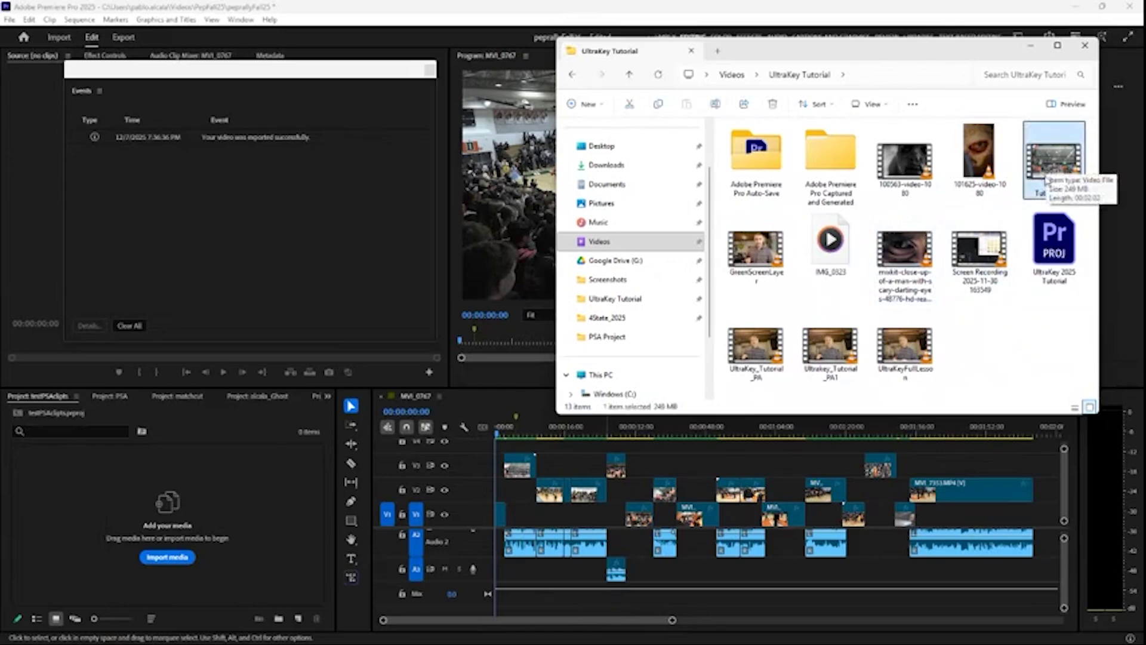
Find the newest screenshot of the timeline in the Screenshots folder and select it
click(643, 283)
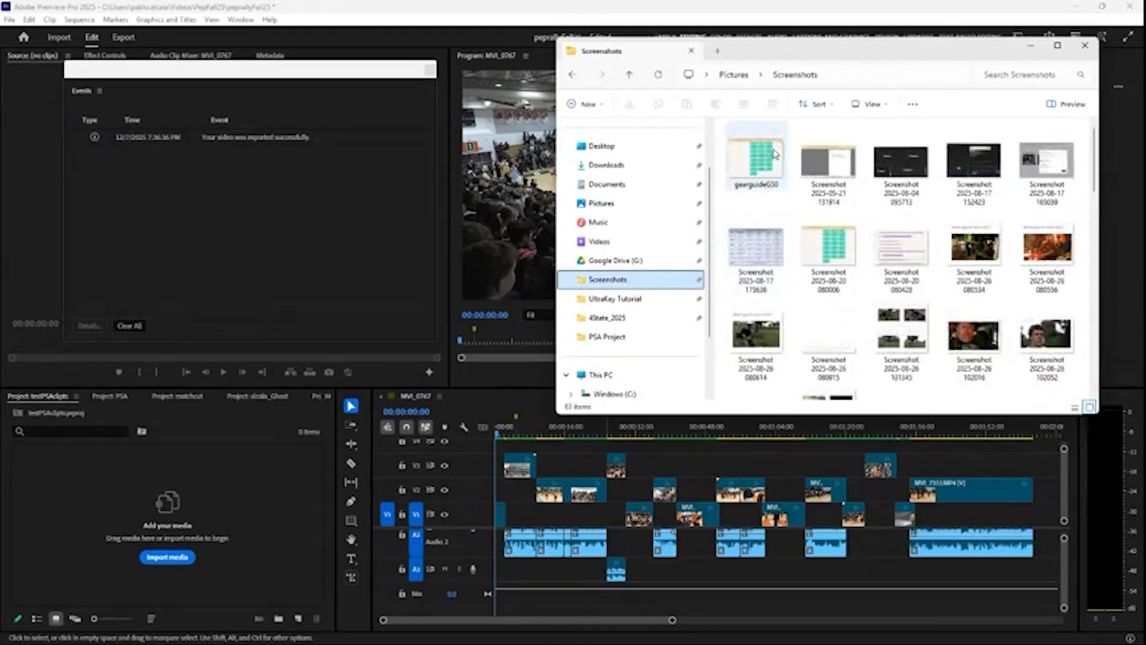
scroll(1093, 176, down, 2)
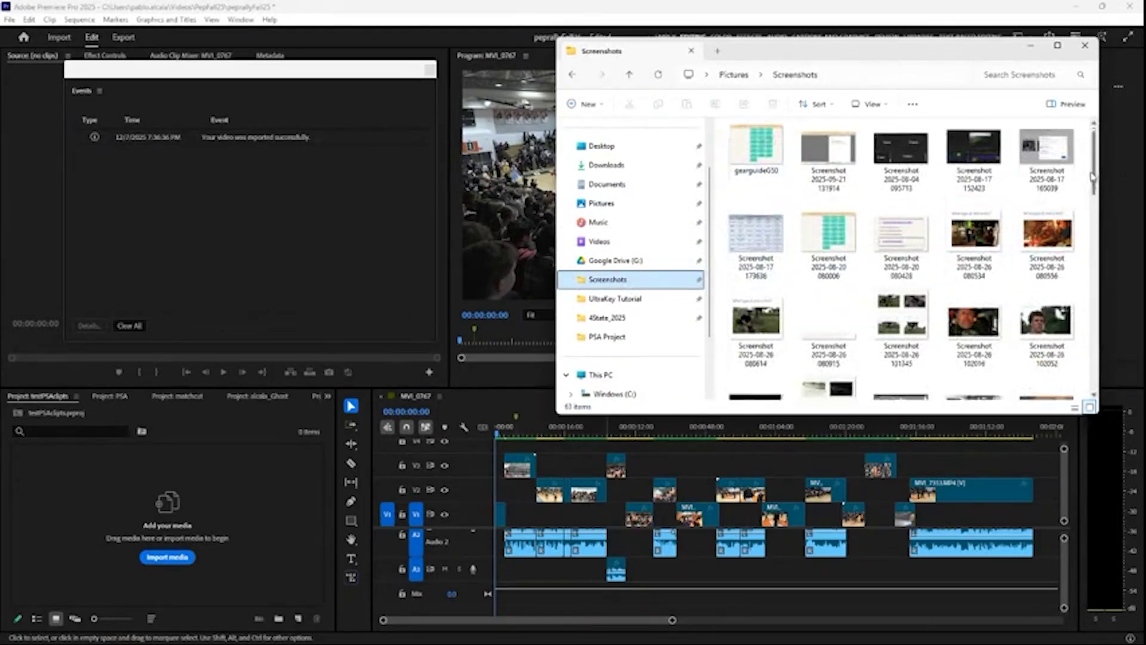
drag(1093, 176, 1077, 407)
click(908, 356)
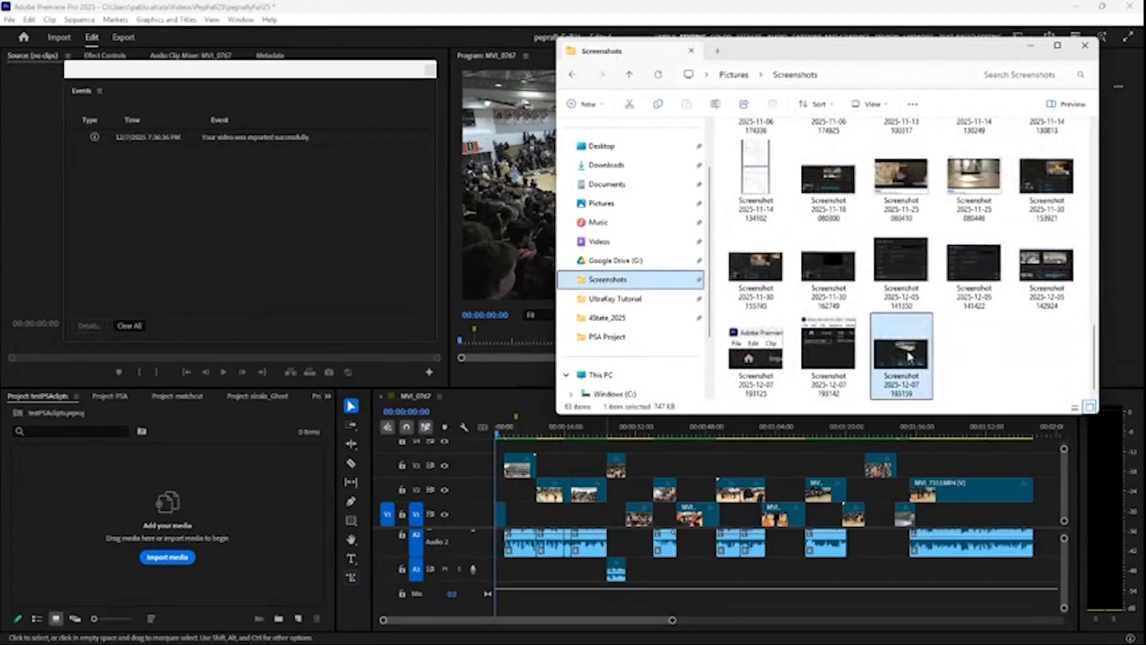
Switch to Google Drive and create a folder named Export Tutorial inside the B5 media arts class folder
key(alt+Tab)
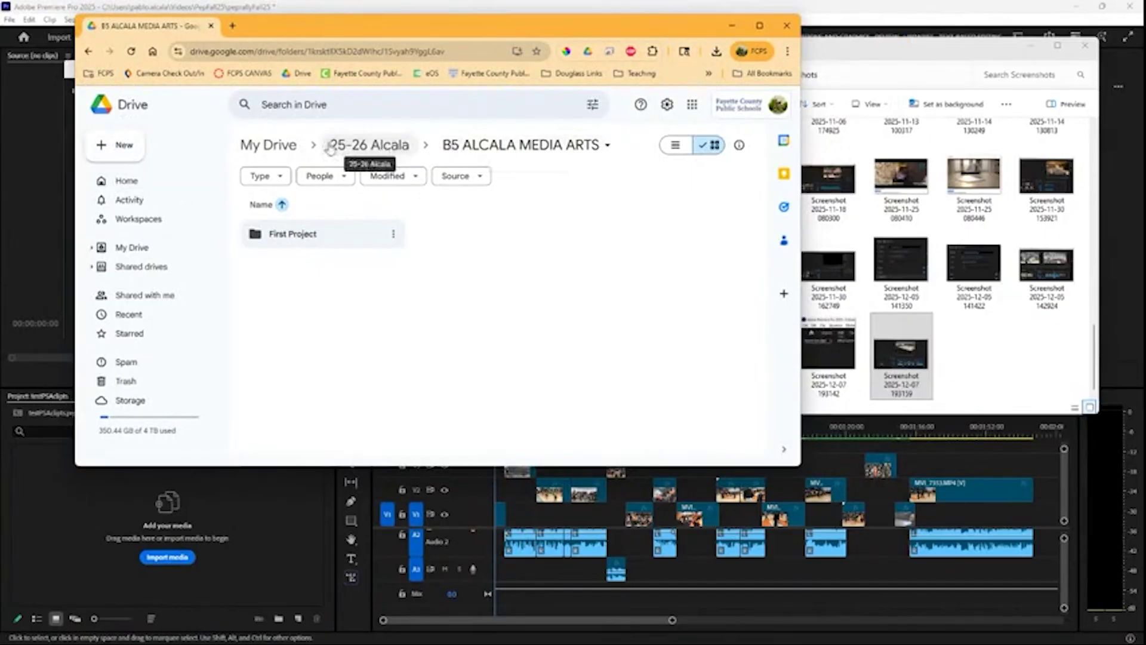
click(121, 144)
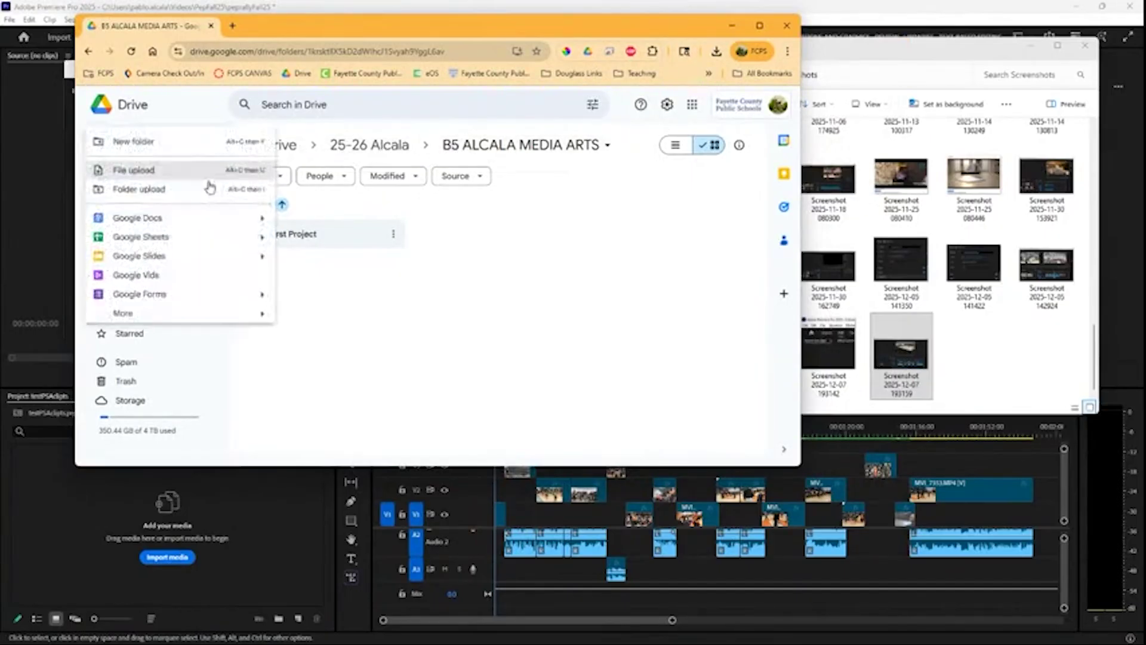
click(230, 147)
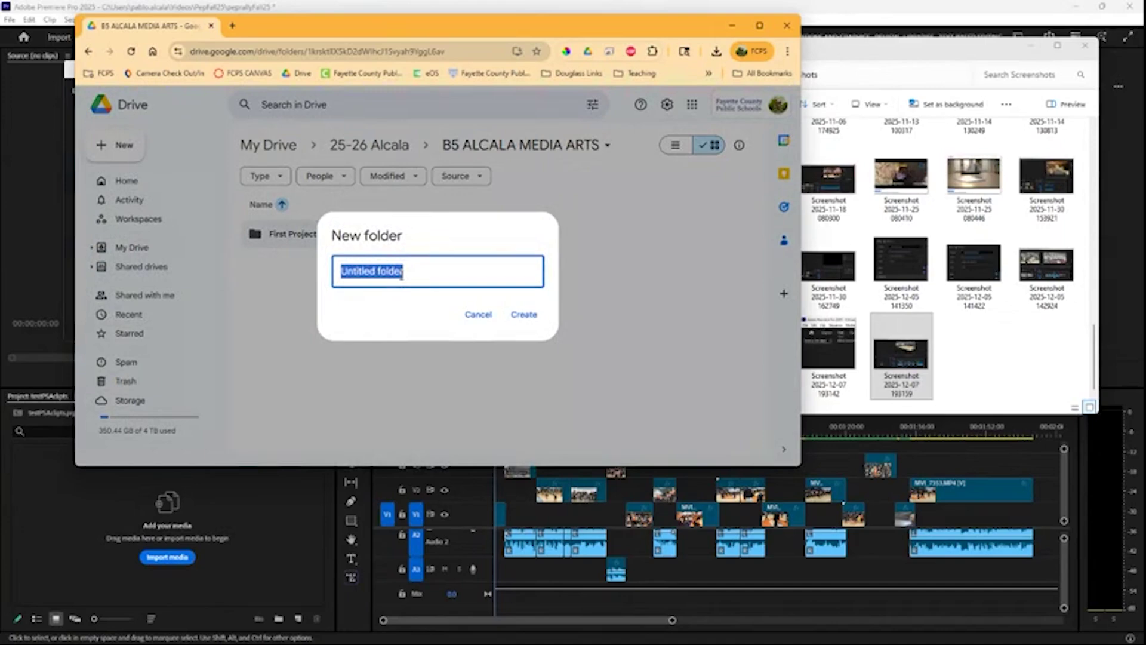
text(6)
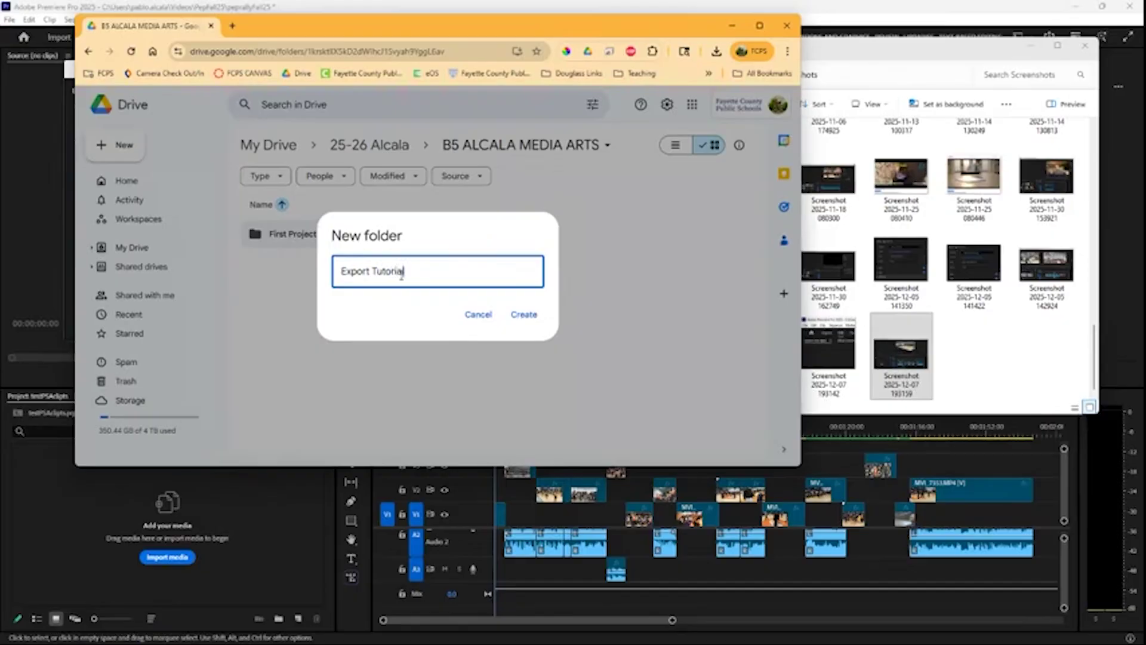
click(523, 314)
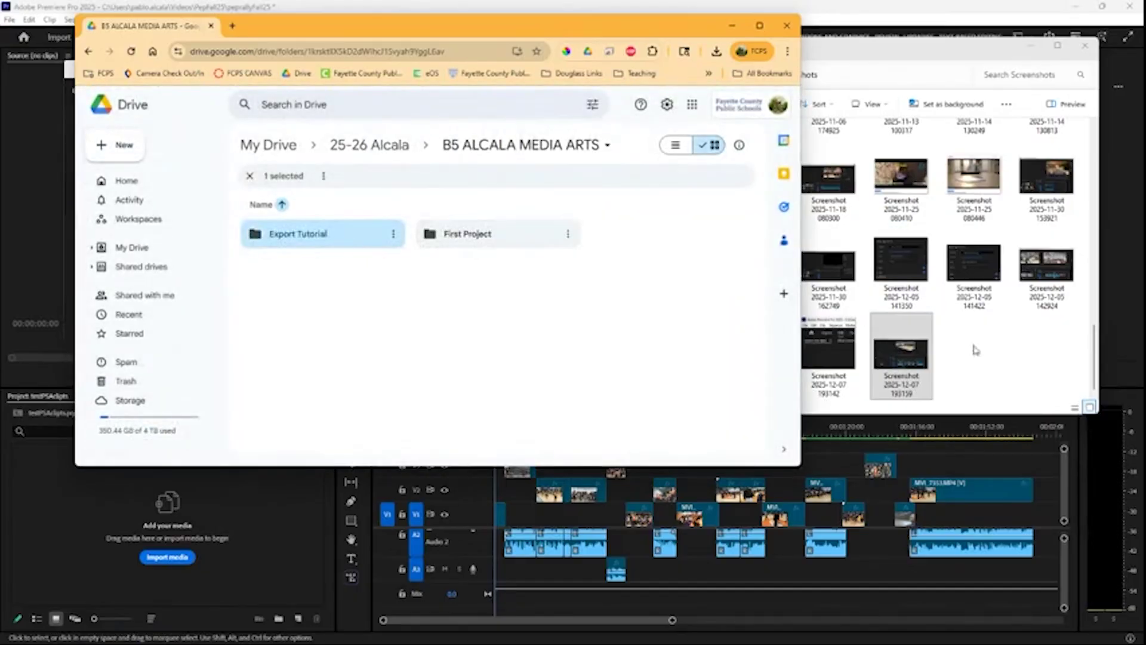
Upload the selected timeline screenshot and the Export Tutorial2025 video from Videos > UltraKey Tutorial into the Export Tutorial folder on Drive
drag(901, 352, 278, 236)
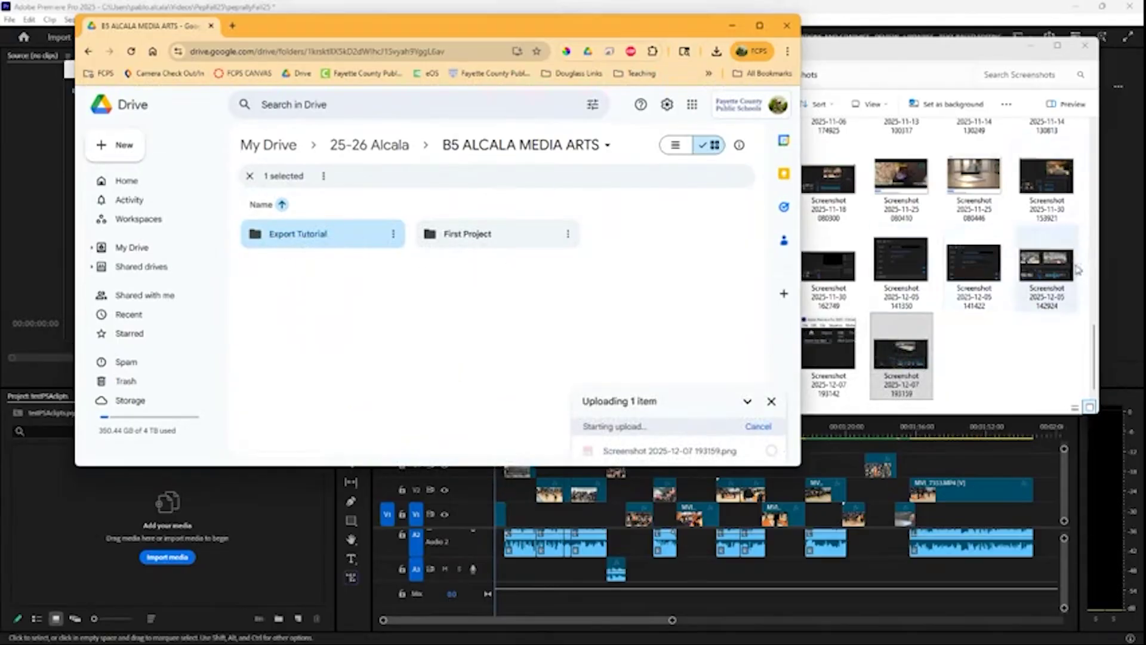
click(927, 55)
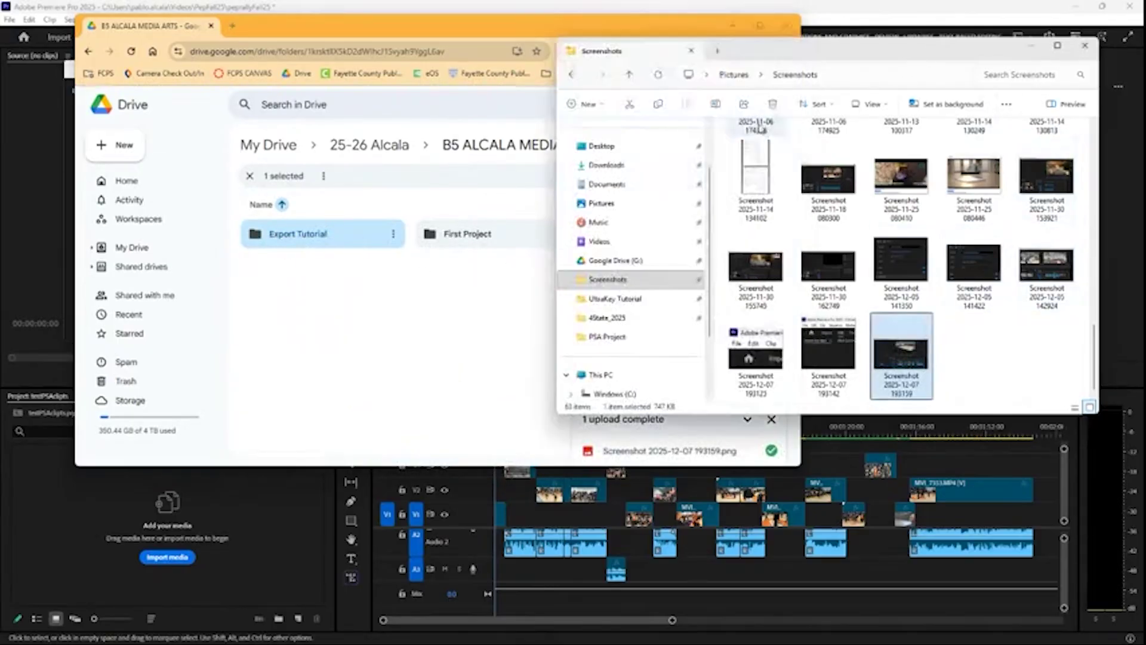
click(599, 241)
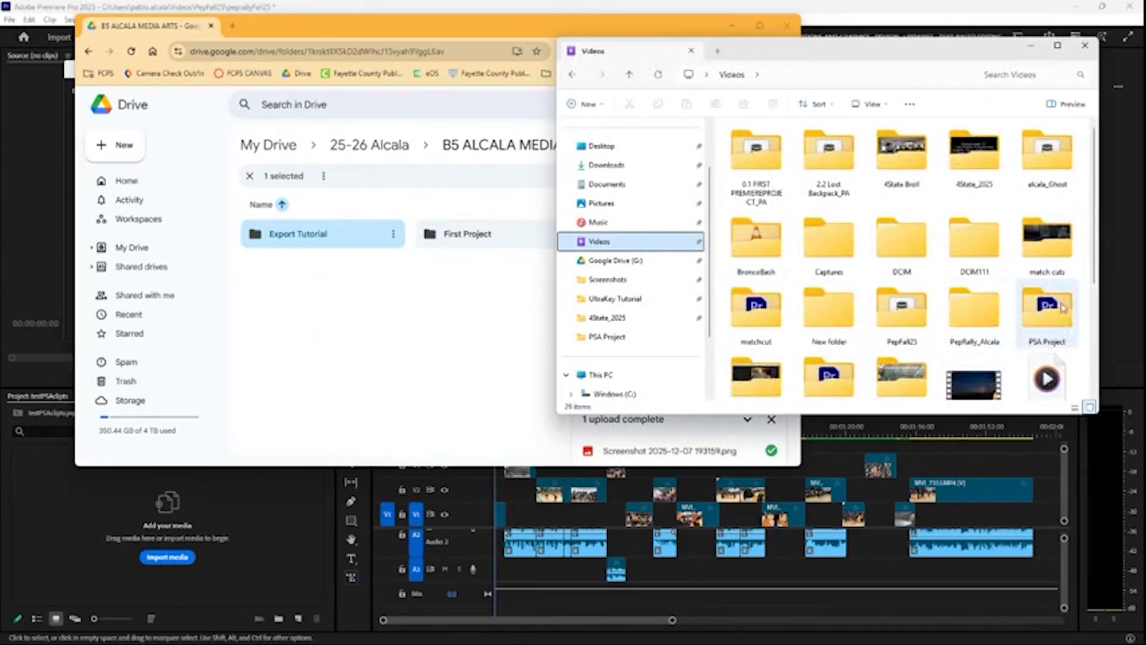
scroll(979, 358, down, 1)
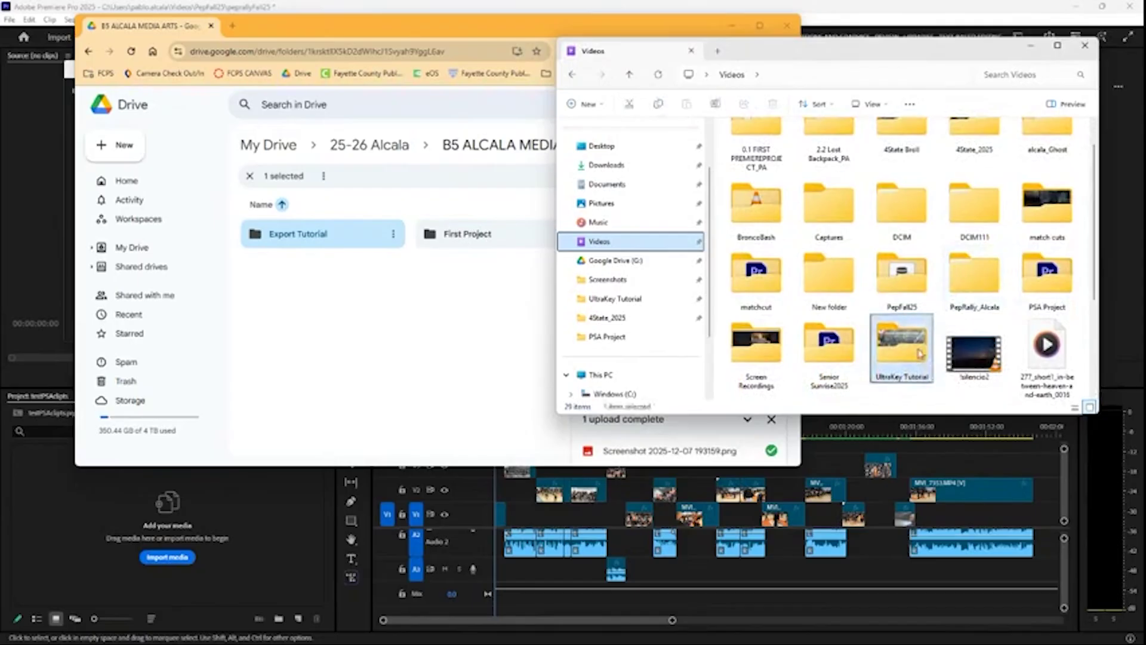
double_click(902, 341)
click(1055, 167)
drag(1055, 167, 318, 239)
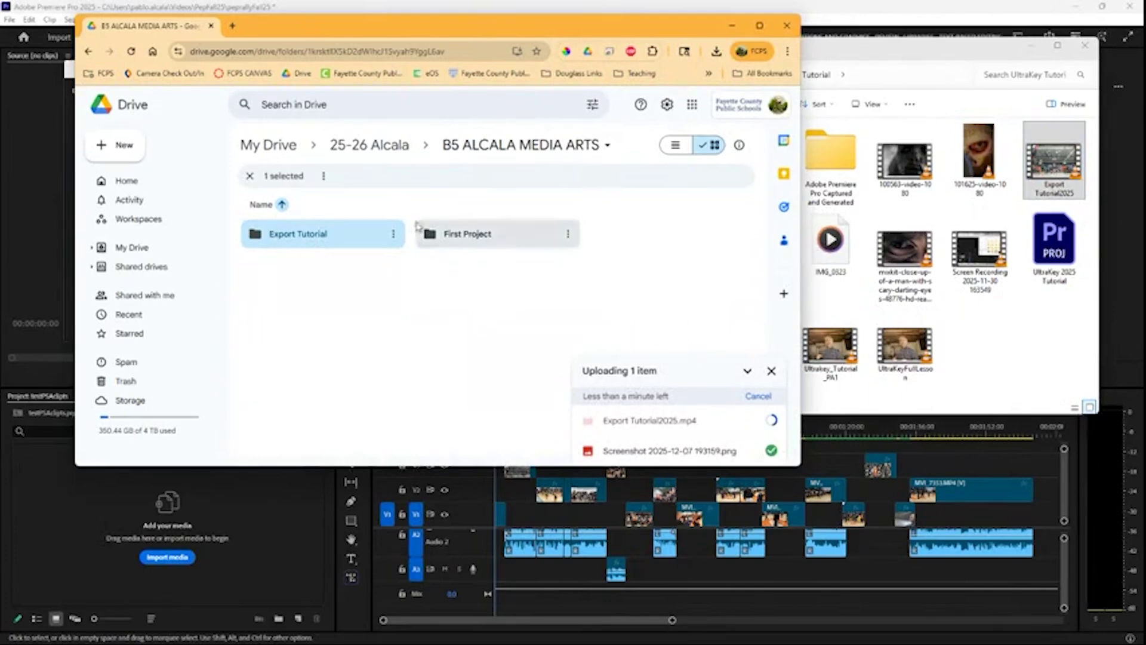
Share the Export Tutorial folder with general access set to All FCPS Staff and copy its link
click(392, 234)
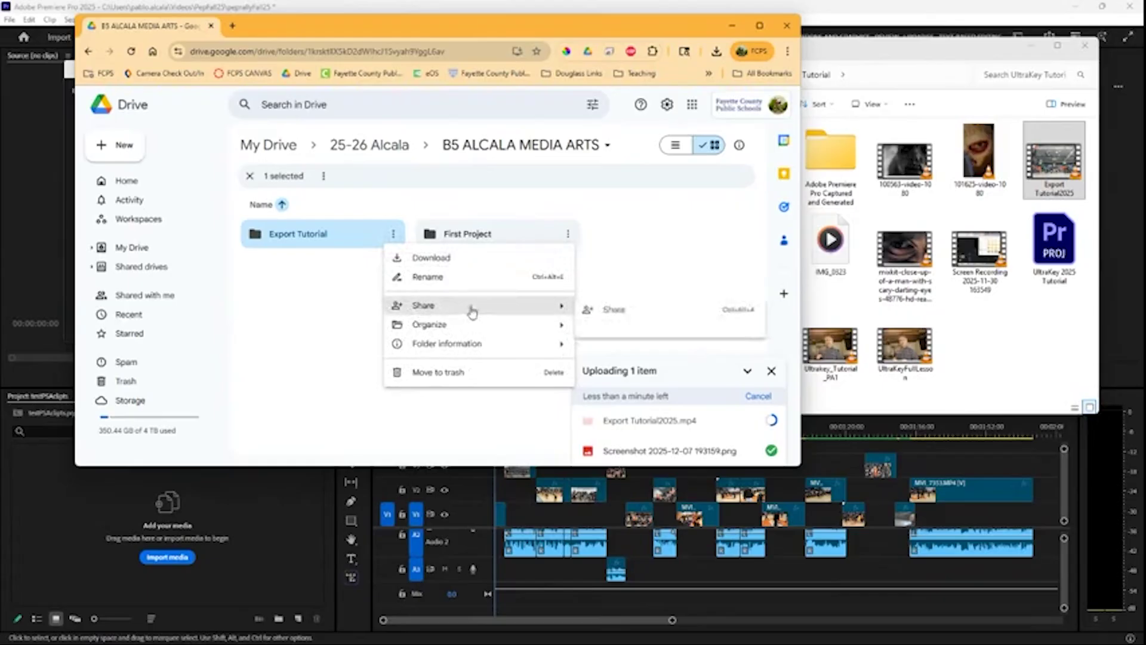
mouse_move(555, 305)
click(594, 307)
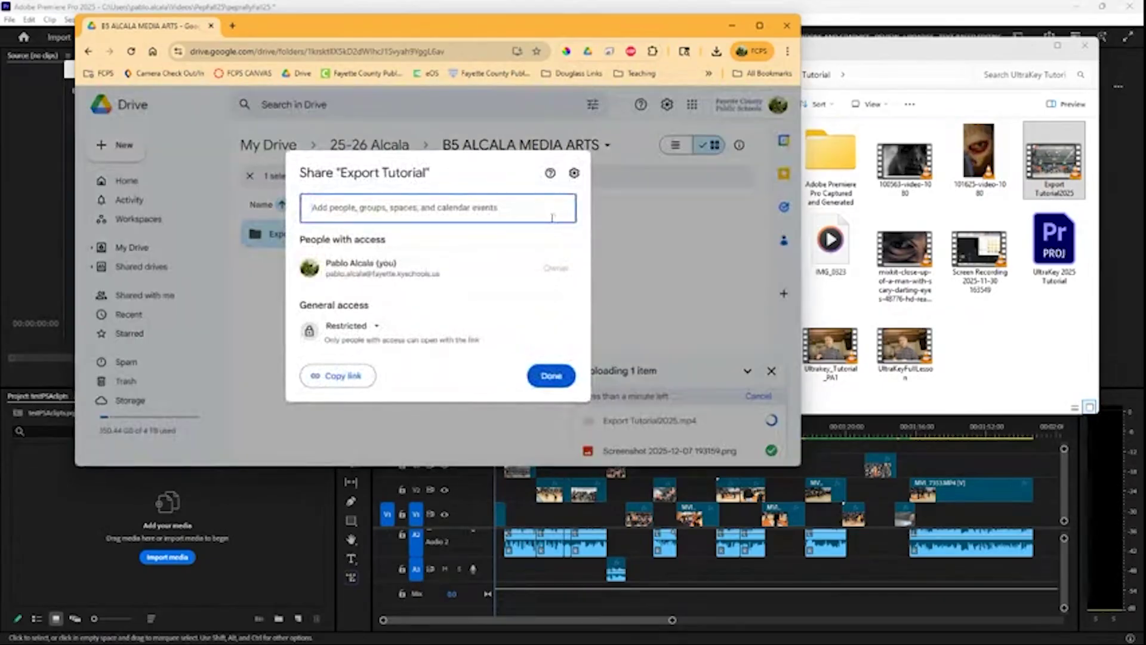
click(360, 330)
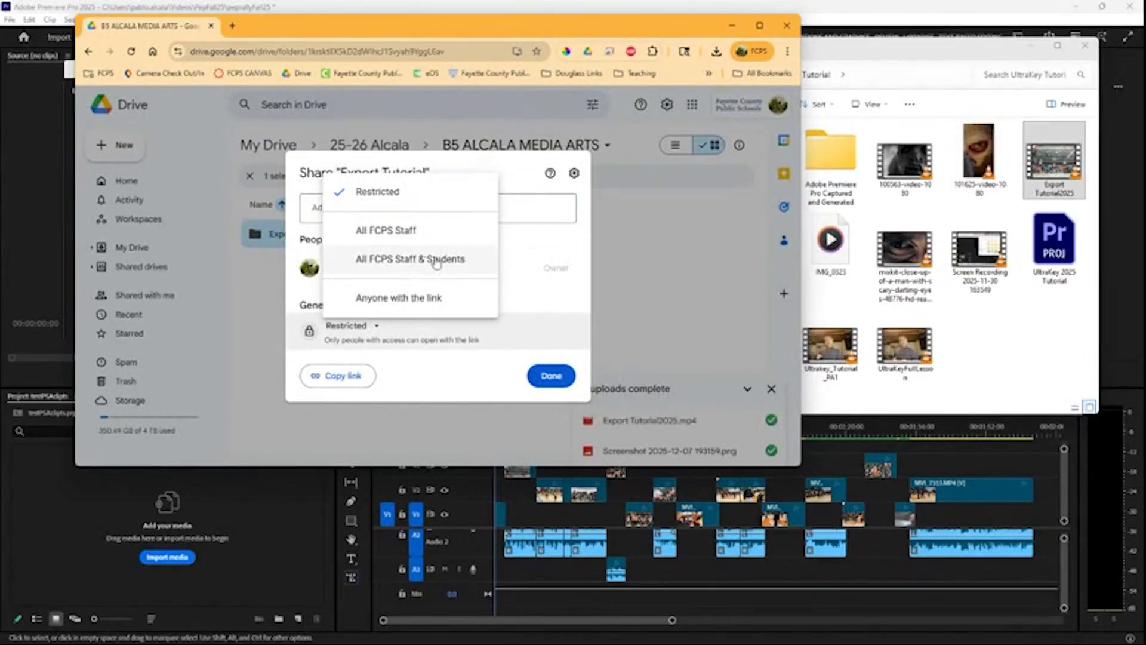
click(414, 235)
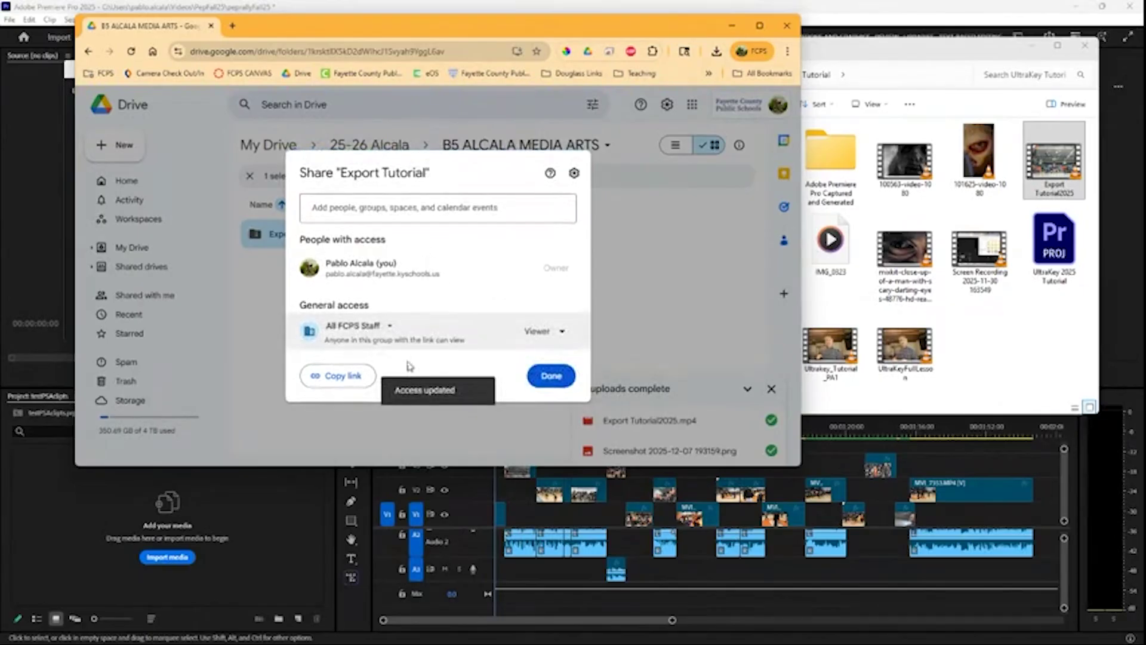
click(342, 387)
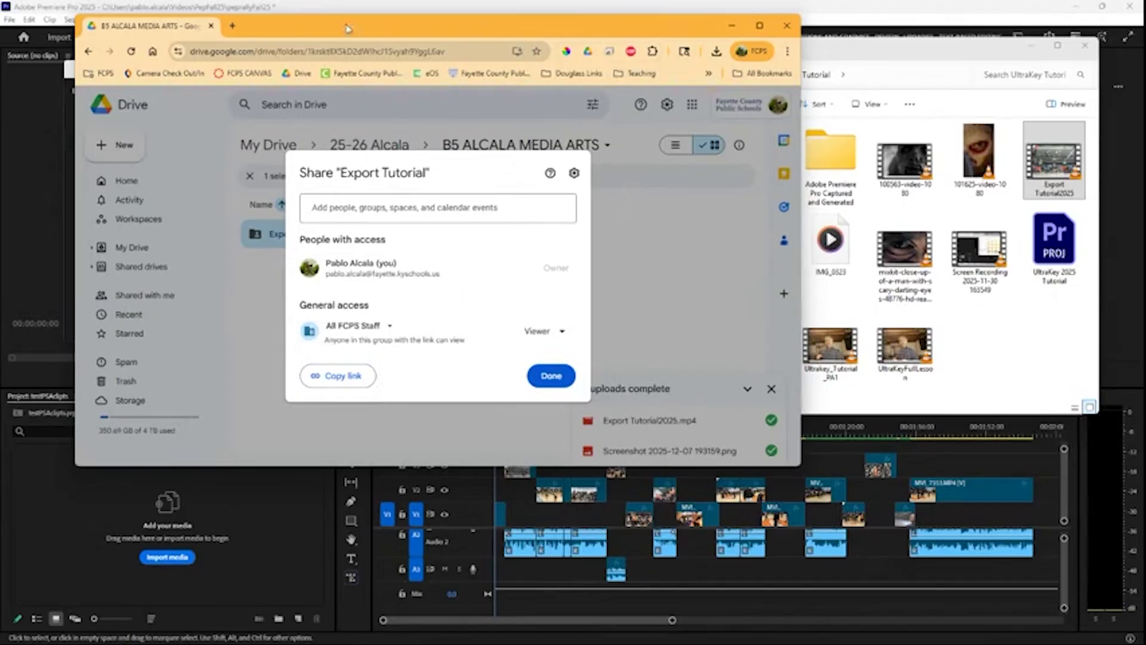
Open FCPS Canvas in a new browser tab and view the Three-Point Lighting assignment as a student
drag(295, 28, 295, 42)
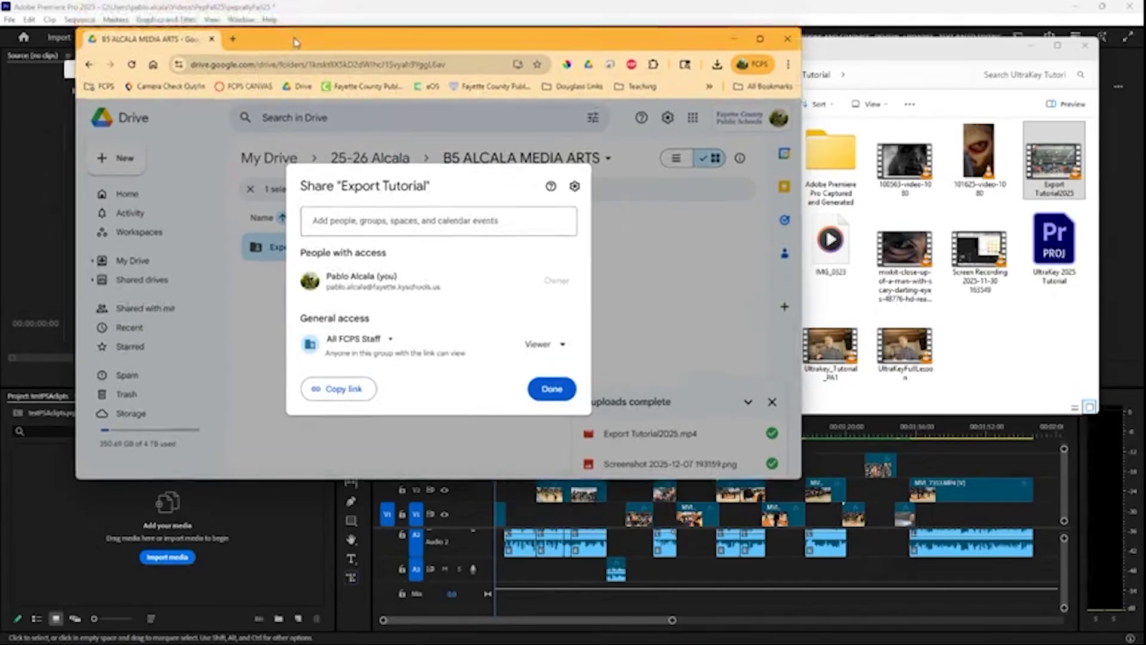
click(232, 39)
click(263, 88)
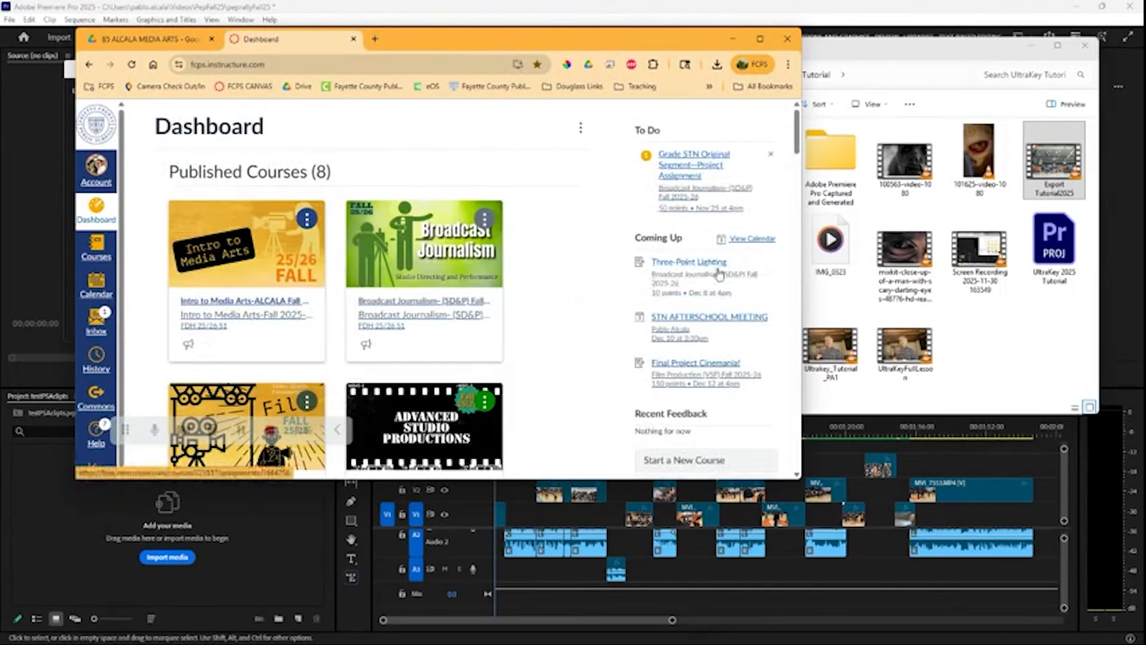
click(715, 262)
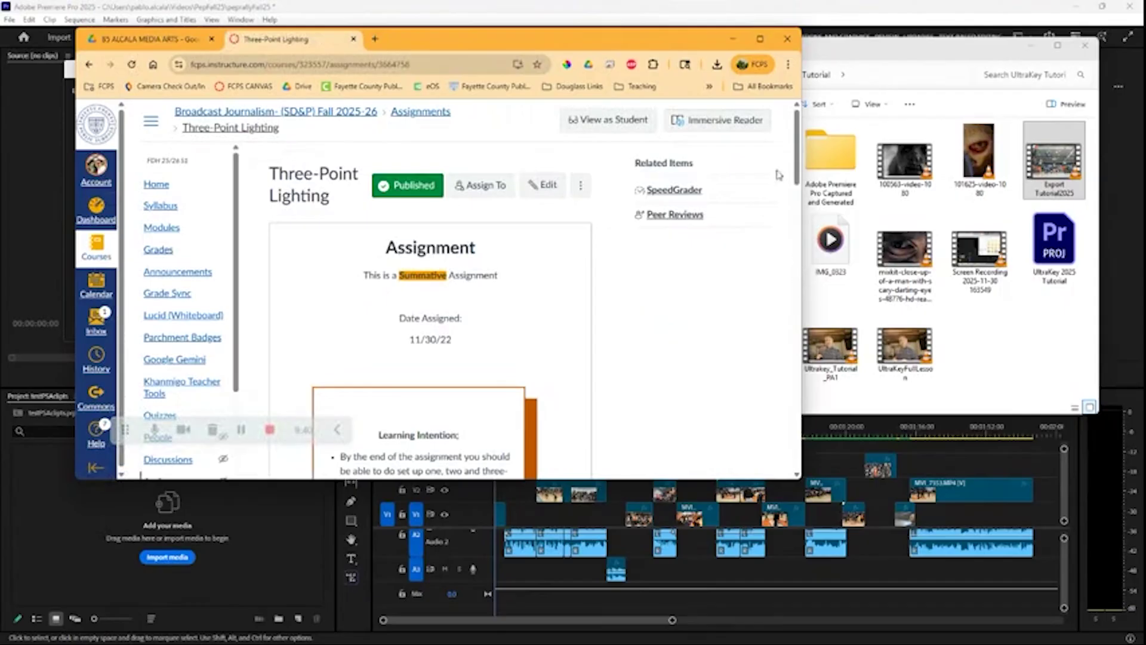
click(631, 132)
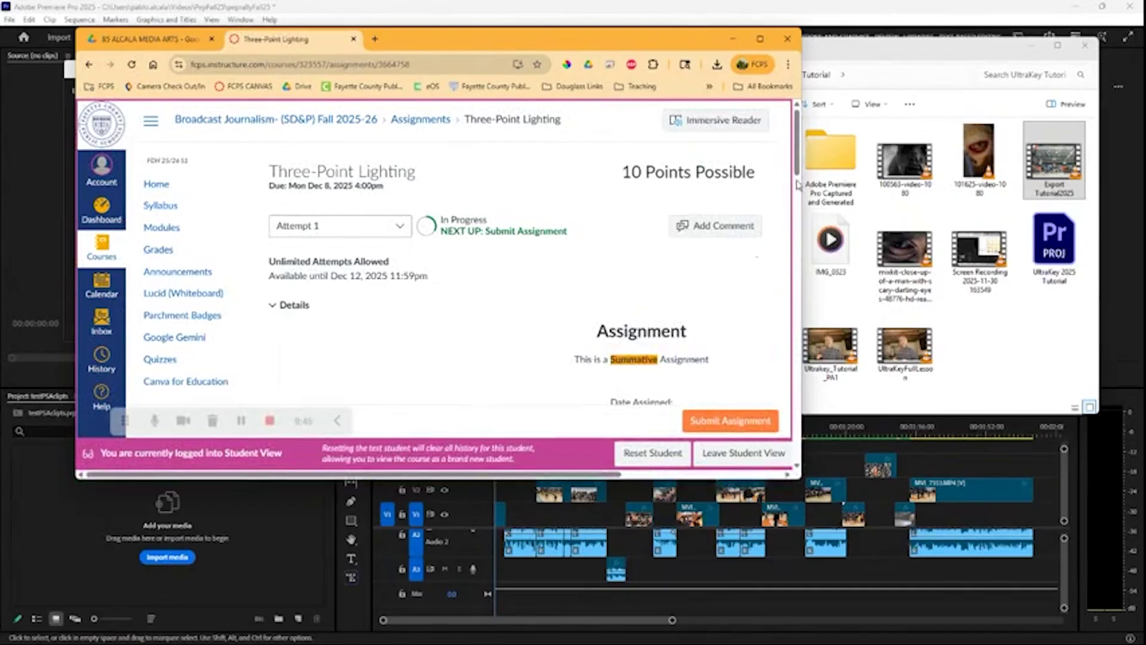
Paste the copied Drive folder link as the assignment's web URL, submit the assignment and widen the browser window
drag(798, 179, 794, 462)
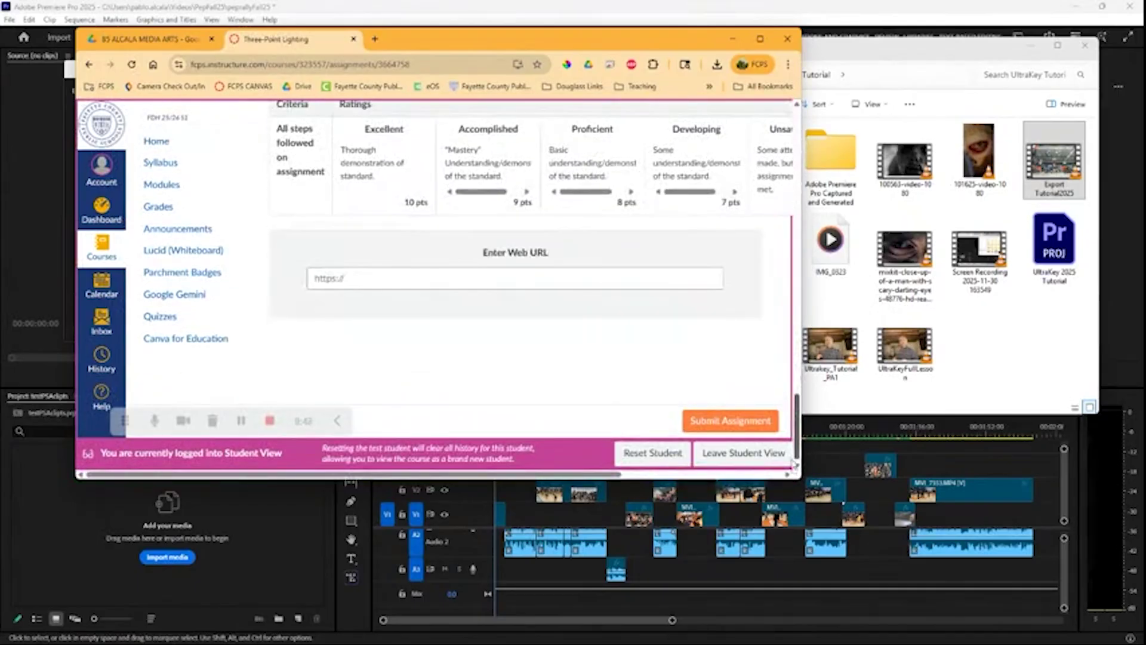
click(484, 274)
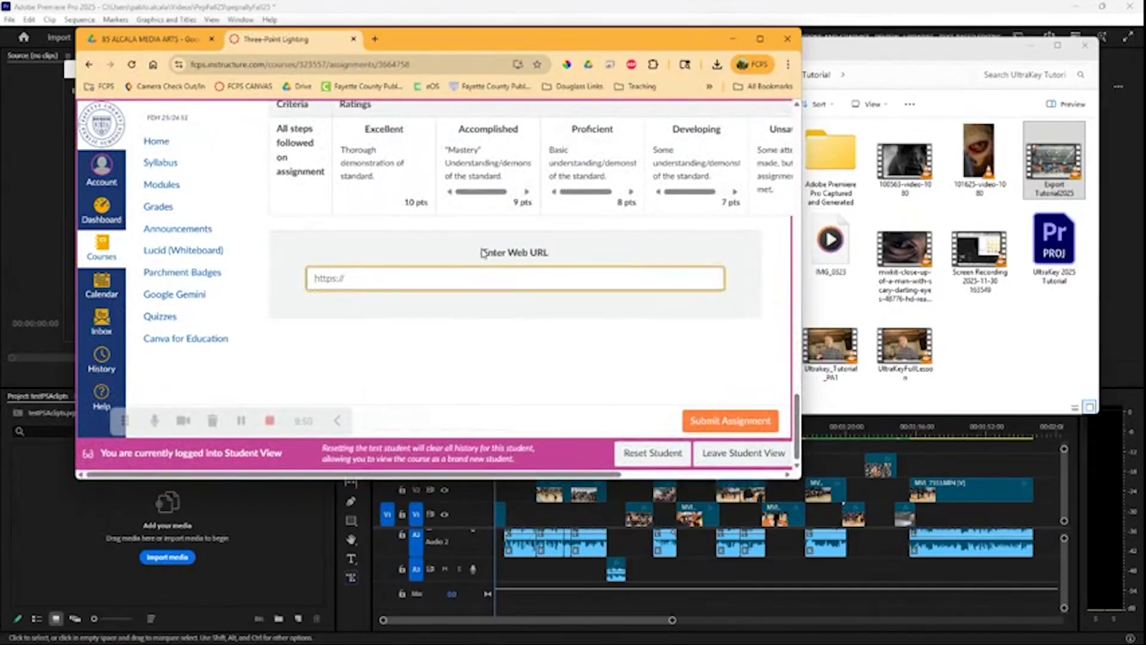
drag(483, 253, 552, 260)
click(441, 276)
right_click(440, 286)
click(460, 426)
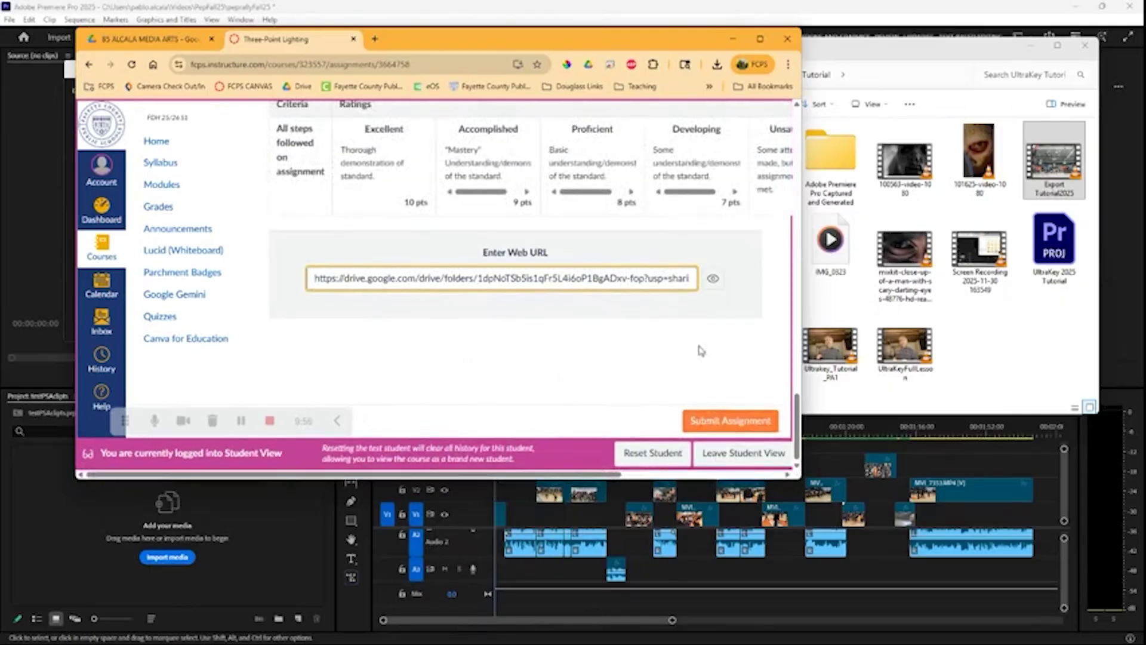
click(721, 419)
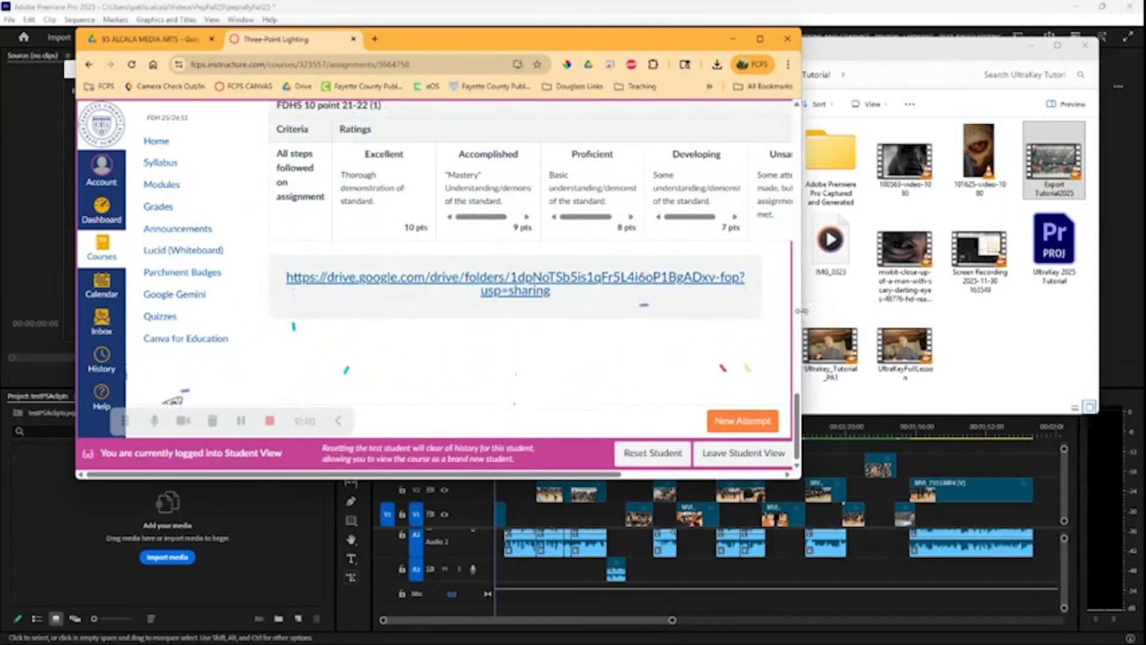
drag(801, 311, 899, 305)
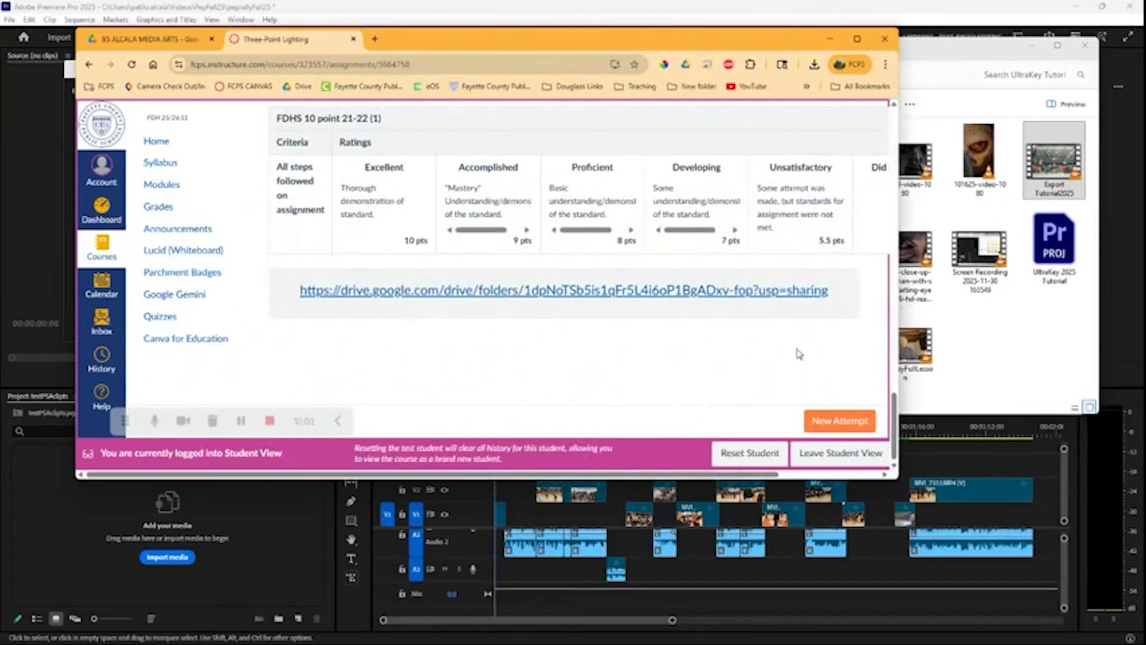